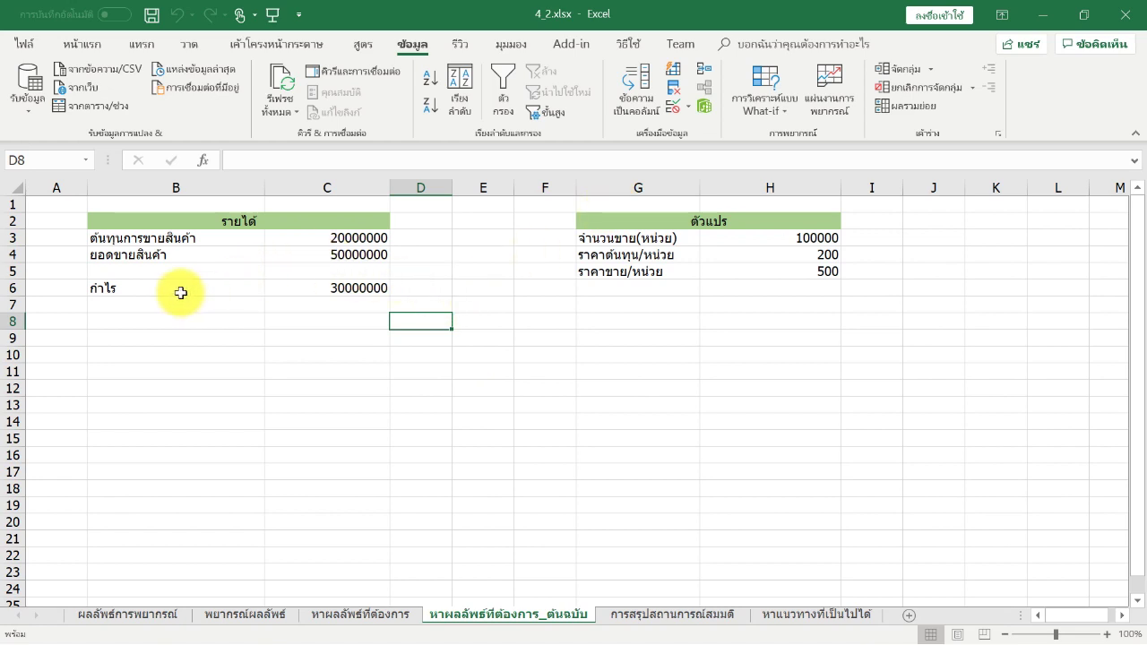
# Examine the formulas behind profit in C6, cost of goods in C3 and sales in C4.
pyautogui.click(293, 291)
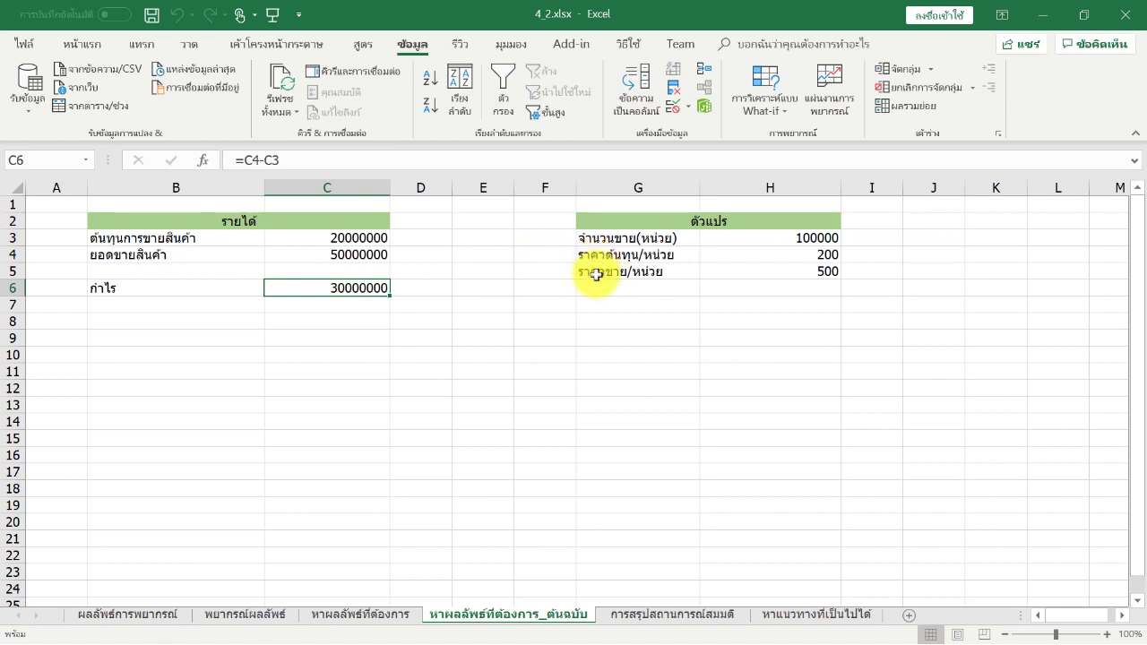
pyautogui.click(212, 240)
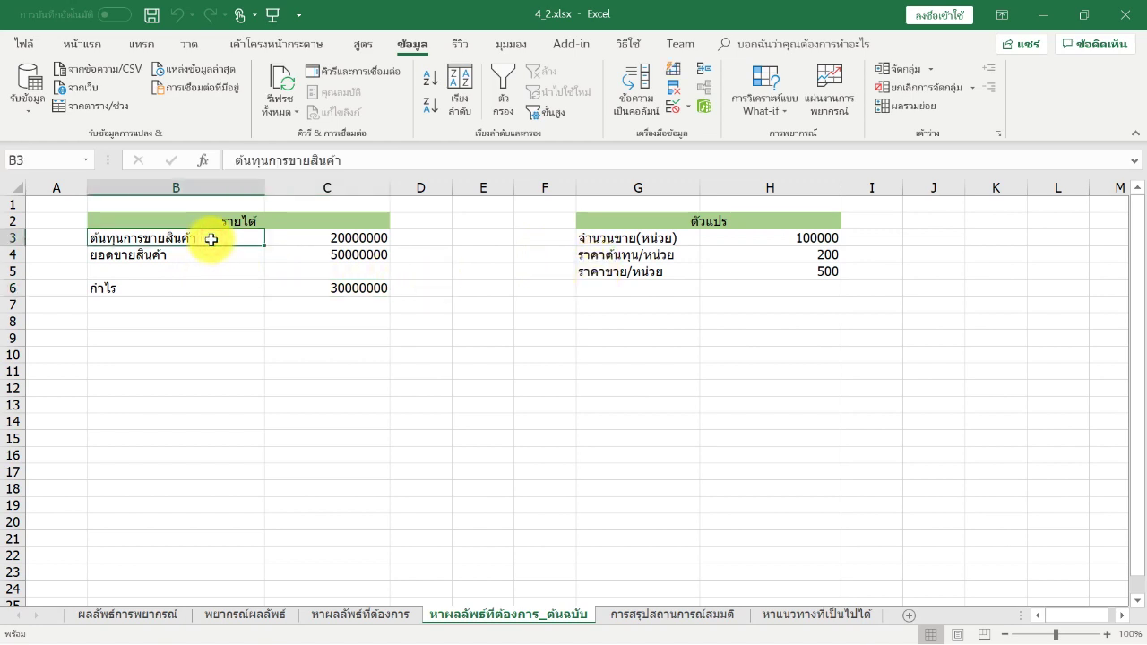
pyautogui.click(305, 237)
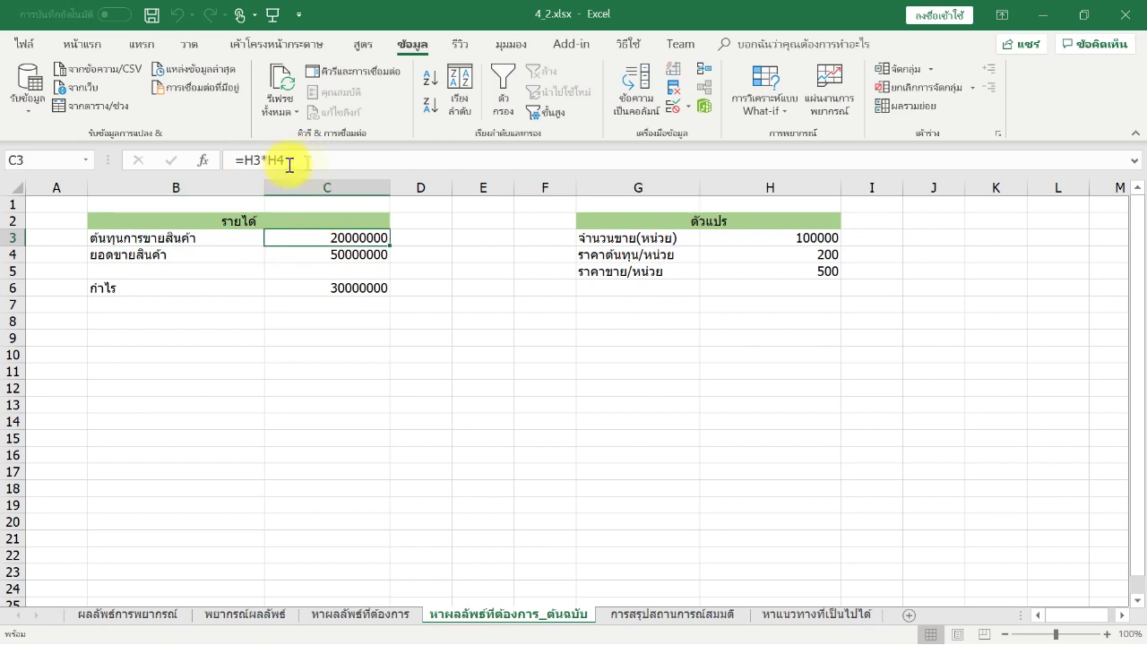
pyautogui.click(288, 255)
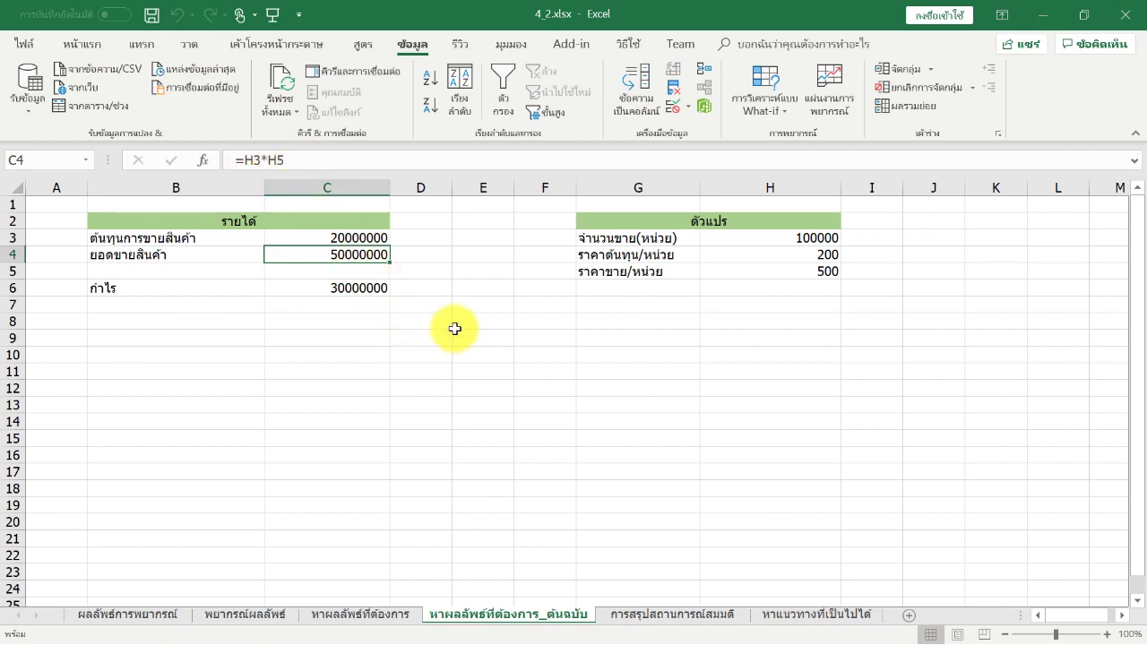
pyautogui.click(483, 320)
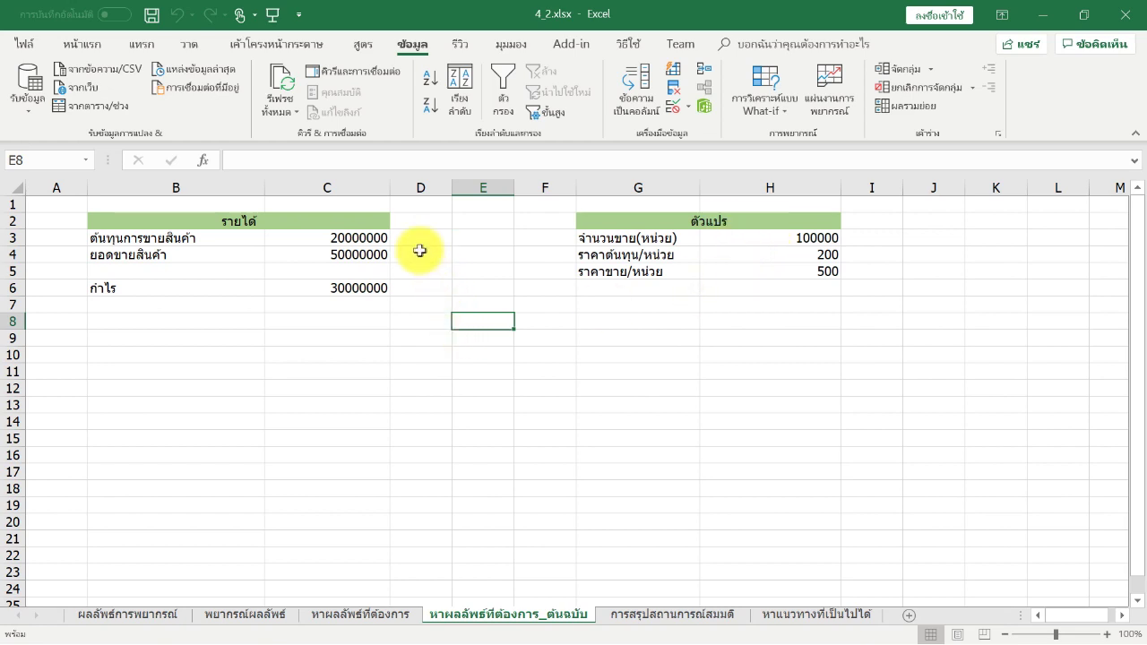
pyautogui.click(323, 237)
pyautogui.click(322, 254)
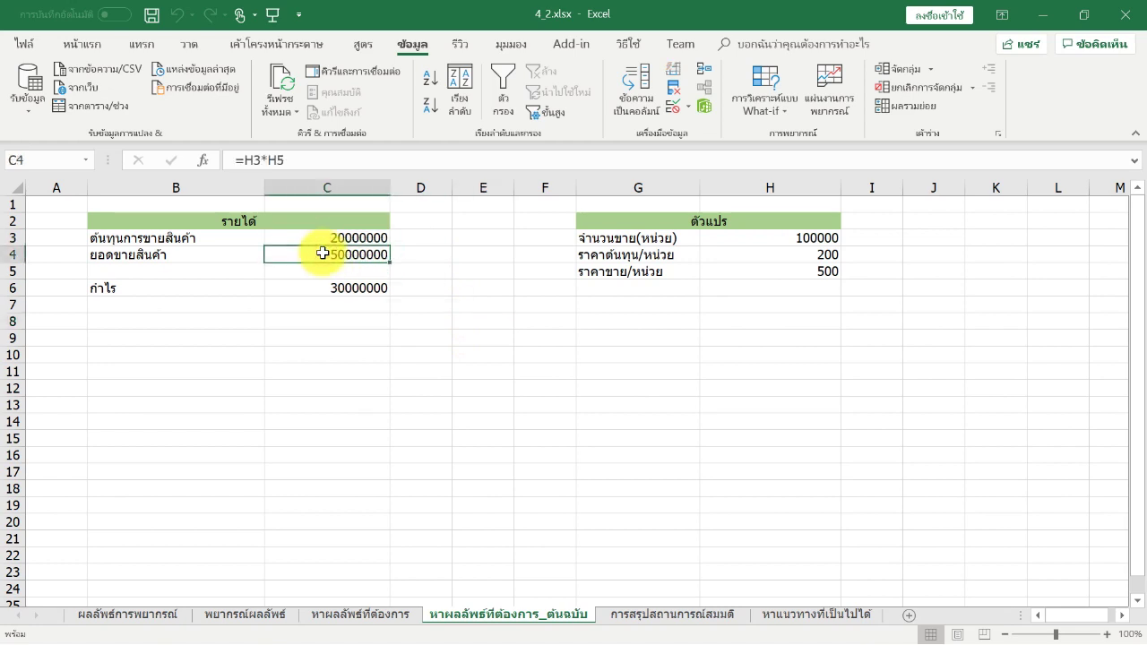
# Set the selling price per unit in H5 to 800.
pyautogui.click(762, 270)
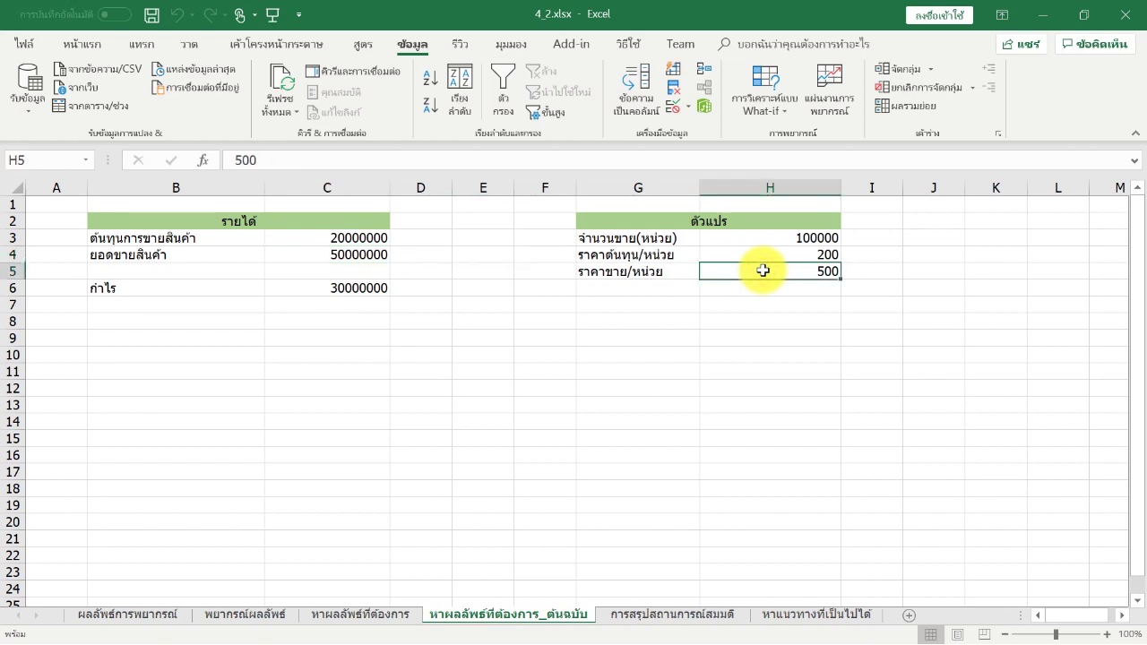
pyautogui.write('800')
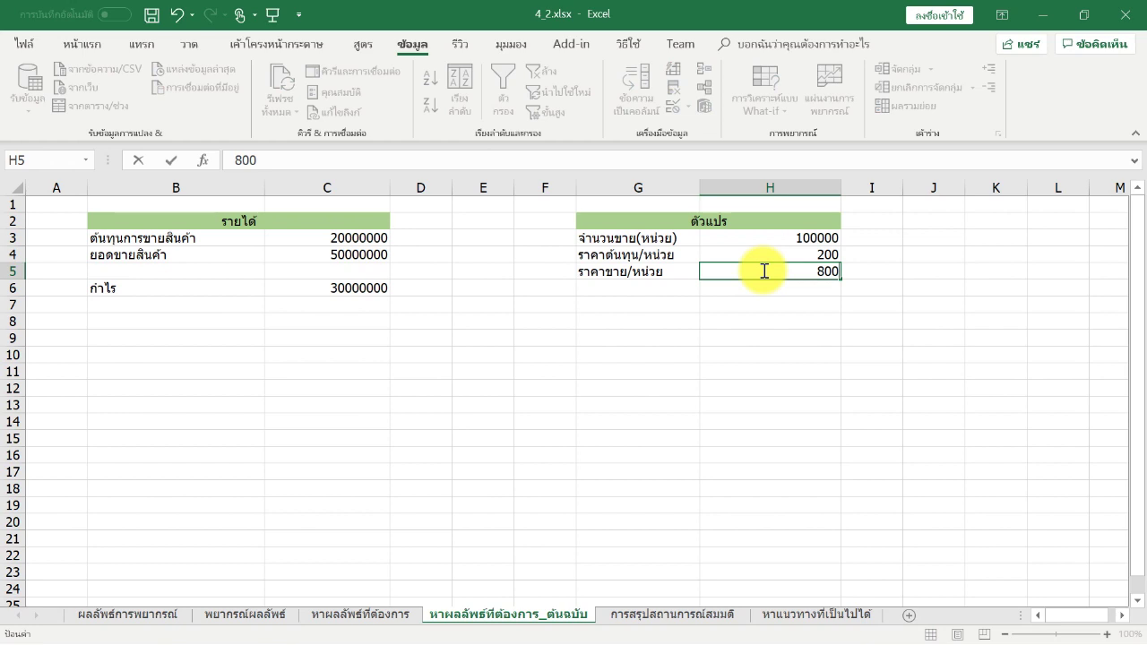
pyautogui.press('Return')
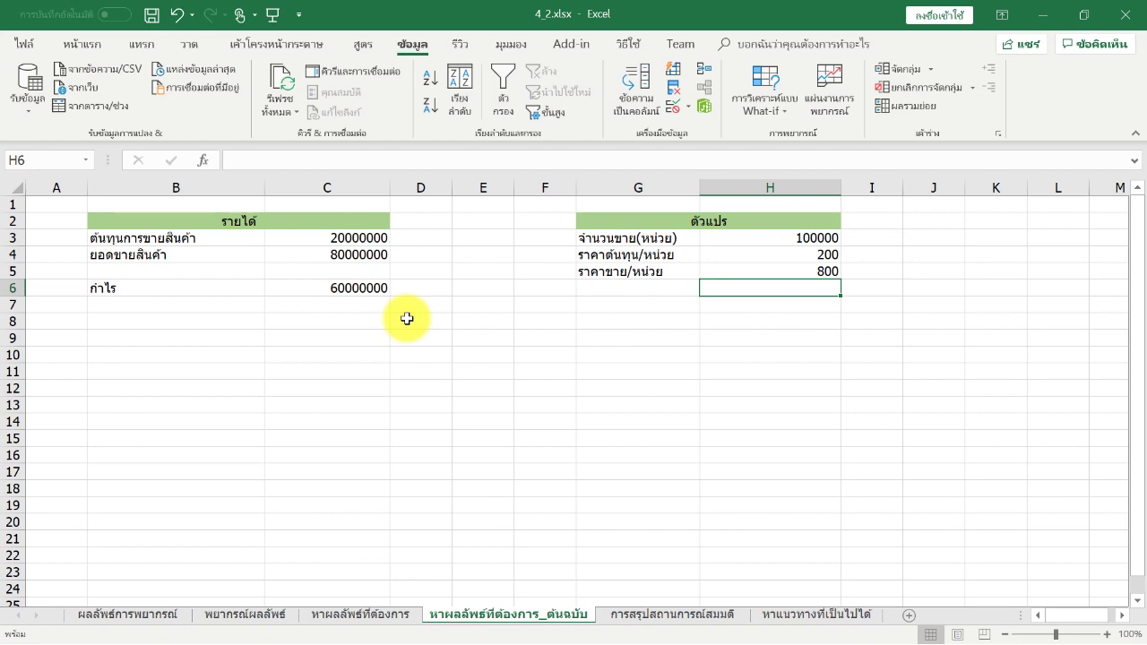
pyautogui.click(328, 294)
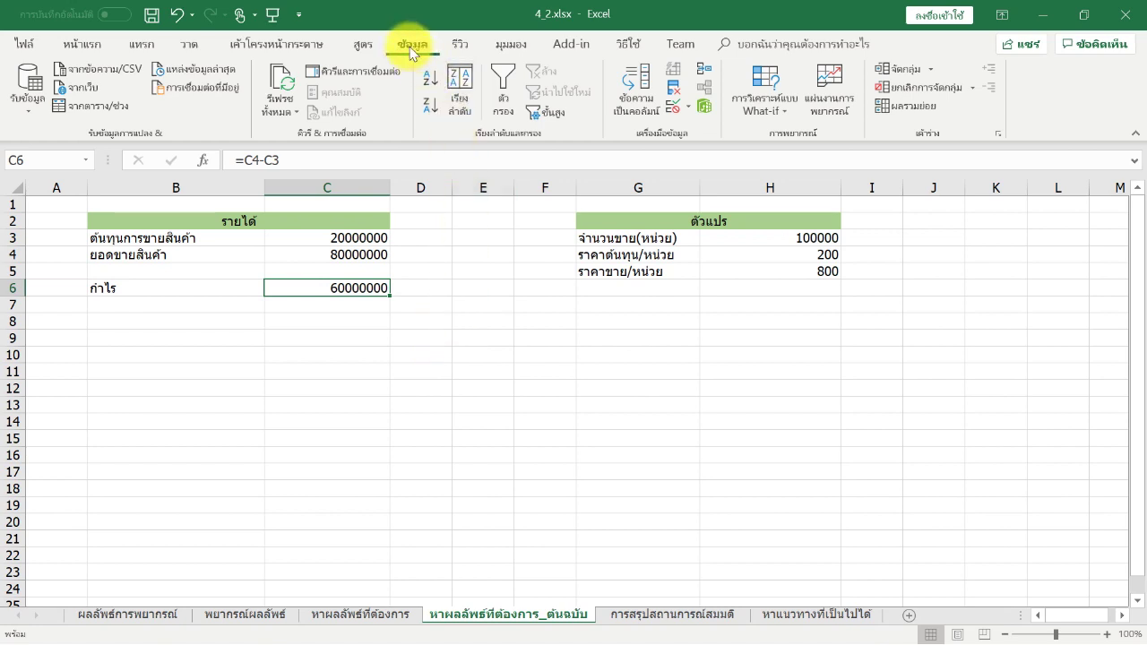
pyautogui.click(782, 112)
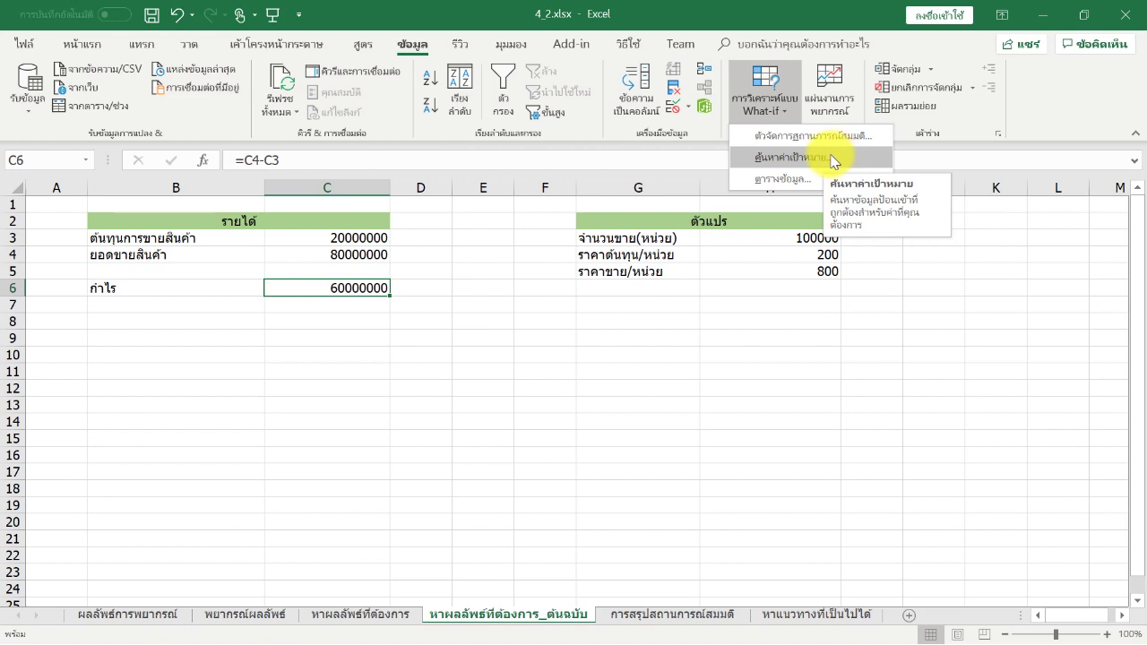
pyautogui.click(833, 161)
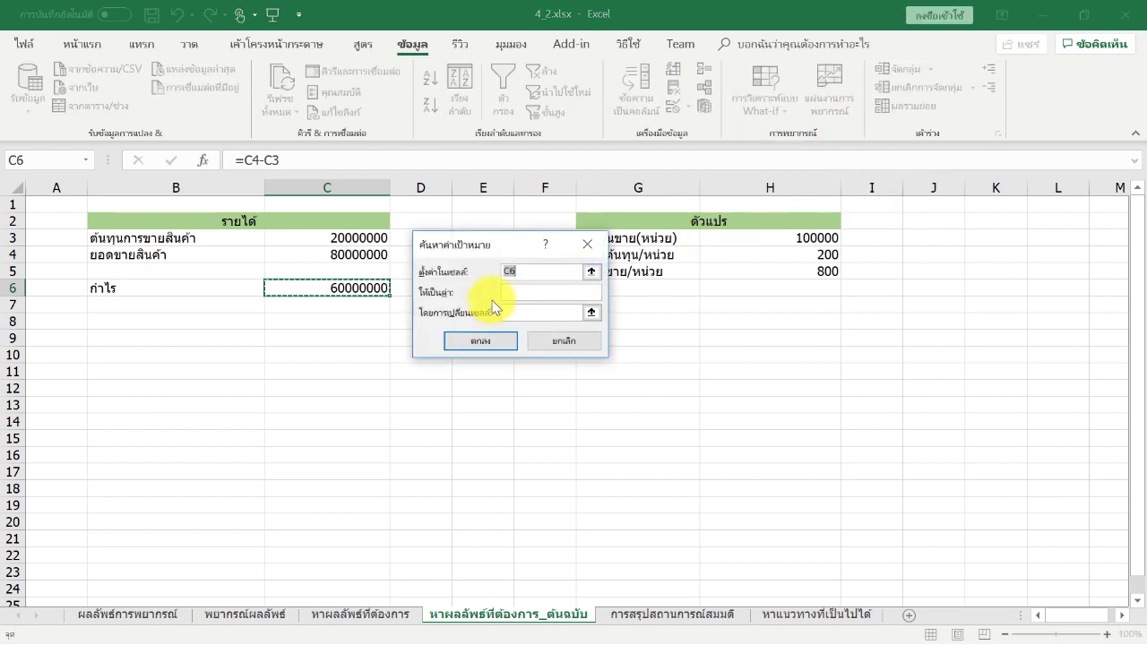
pyautogui.moveTo(472, 248); pyautogui.dragTo(492, 323)
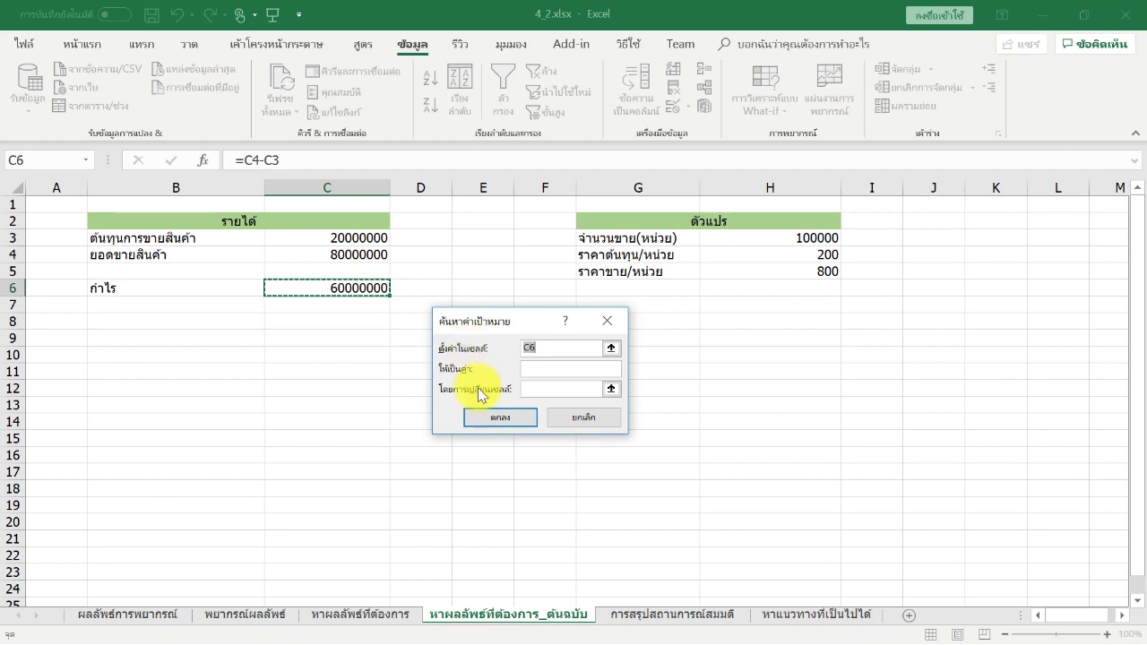
pyautogui.moveTo(487, 323); pyautogui.dragTo(465, 296)
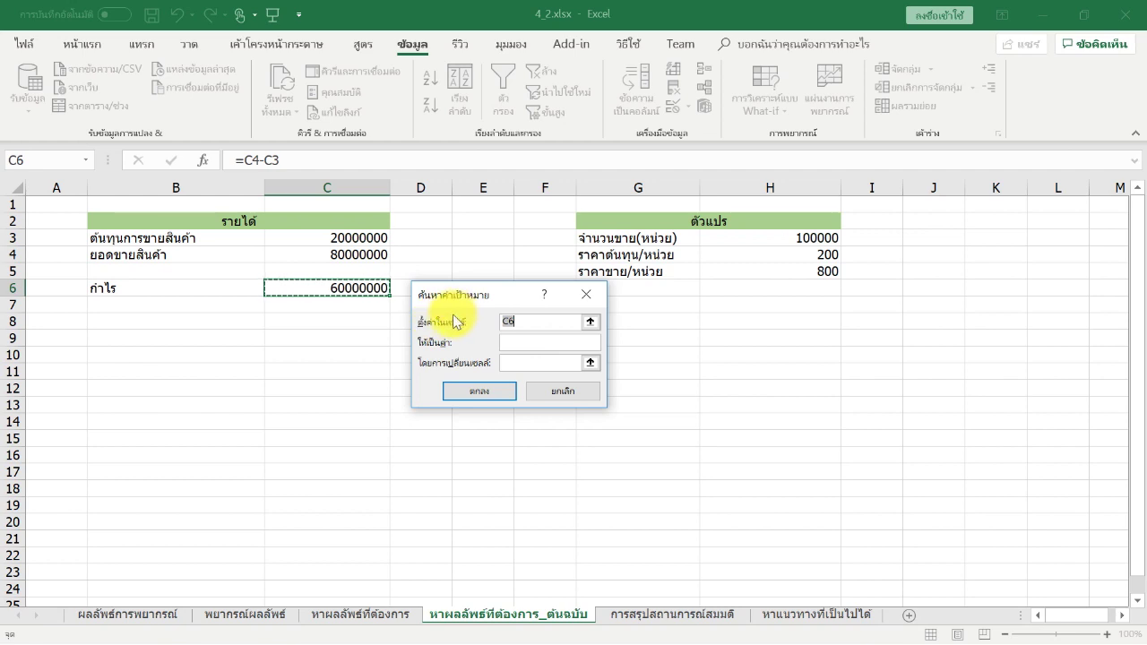
pyautogui.click(318, 289)
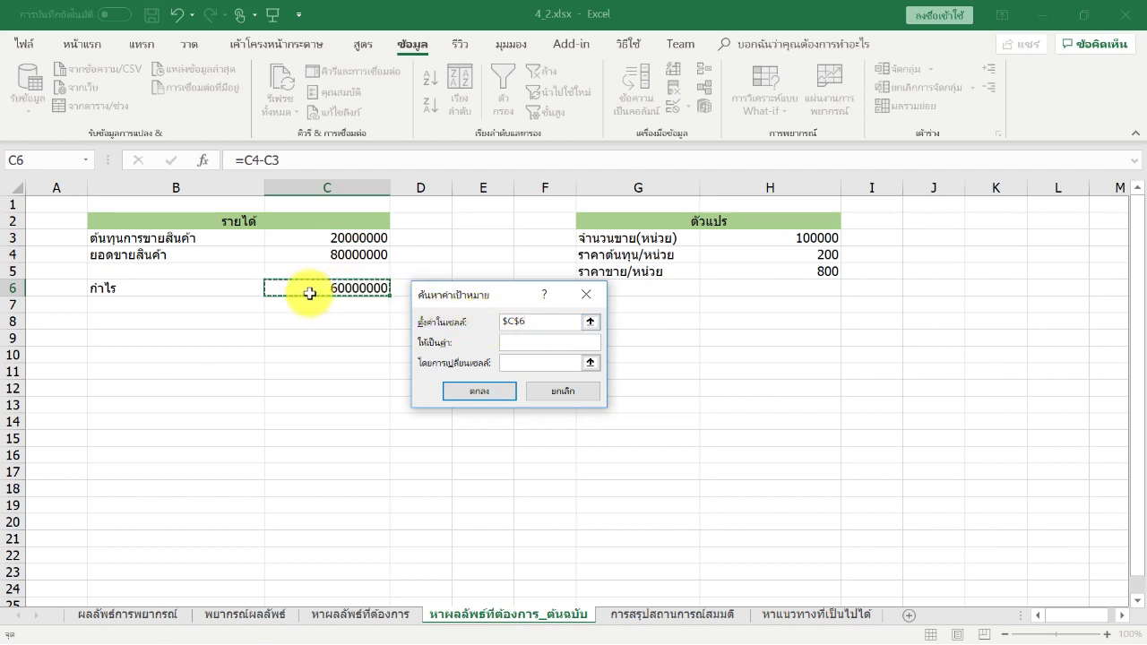
pyautogui.click(515, 341)
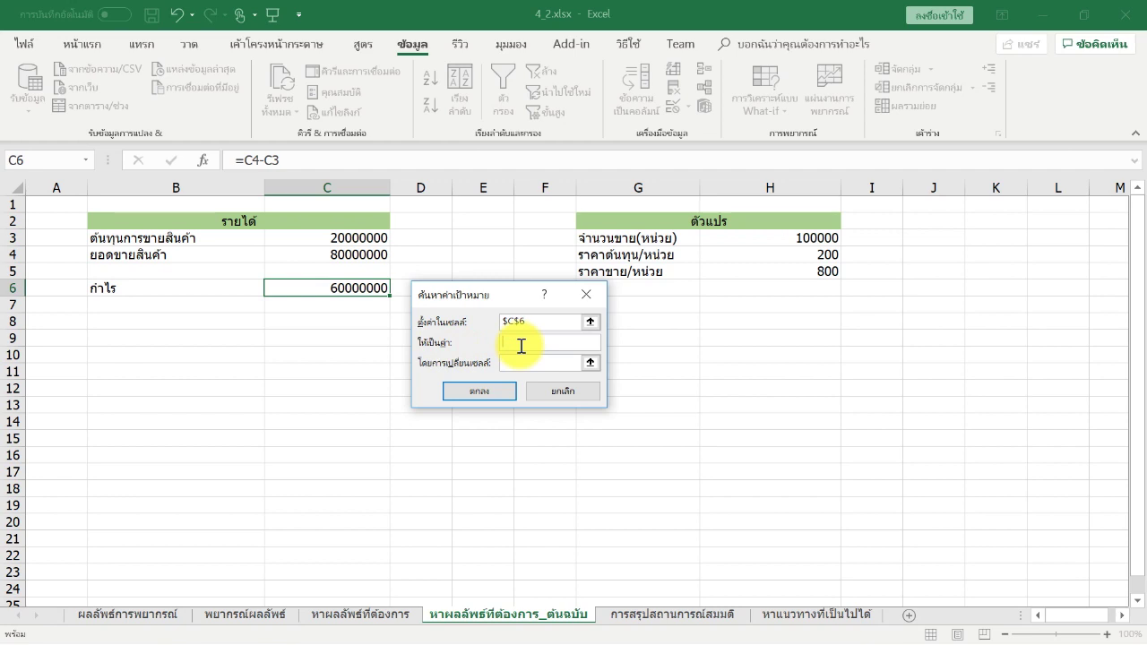
pyautogui.write('1000000000')
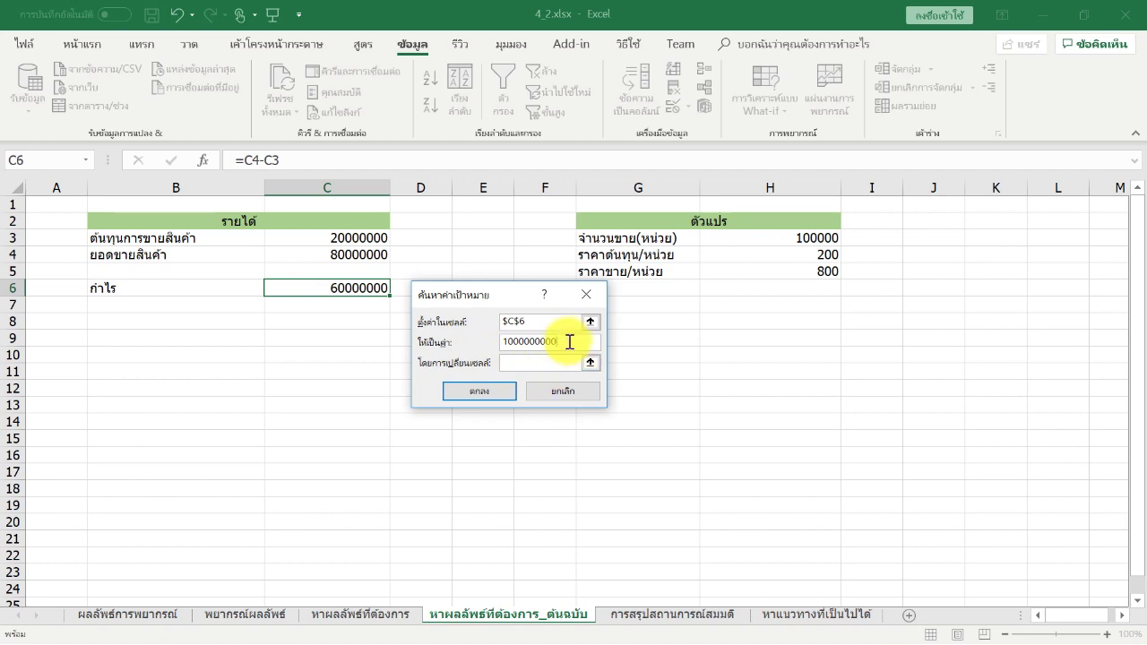
# Use the selling price per unit in H5 as the changing cell and run the Goal Seek.
pyautogui.click(537, 362)
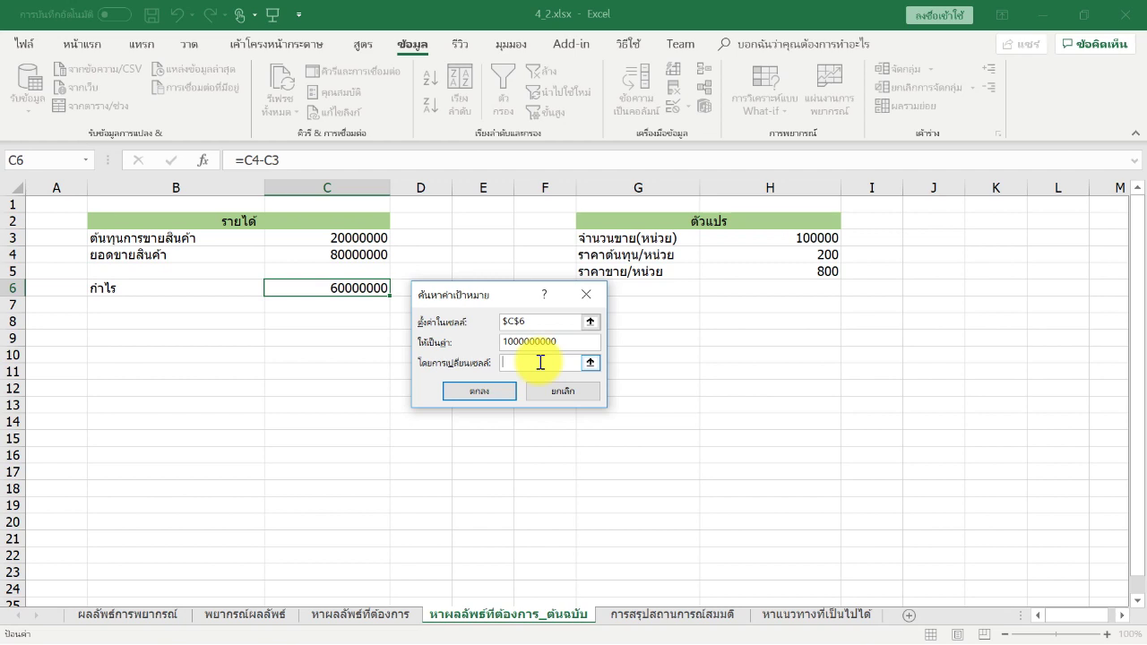
pyautogui.moveTo(486, 300); pyautogui.dragTo(473, 347)
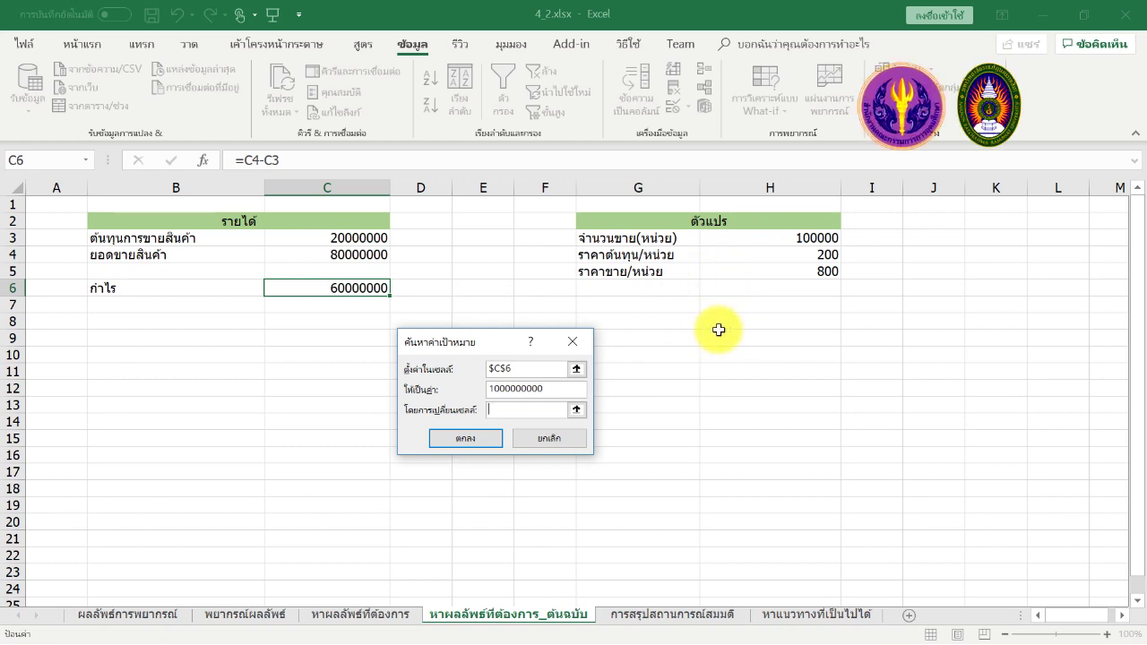
pyautogui.click(731, 271)
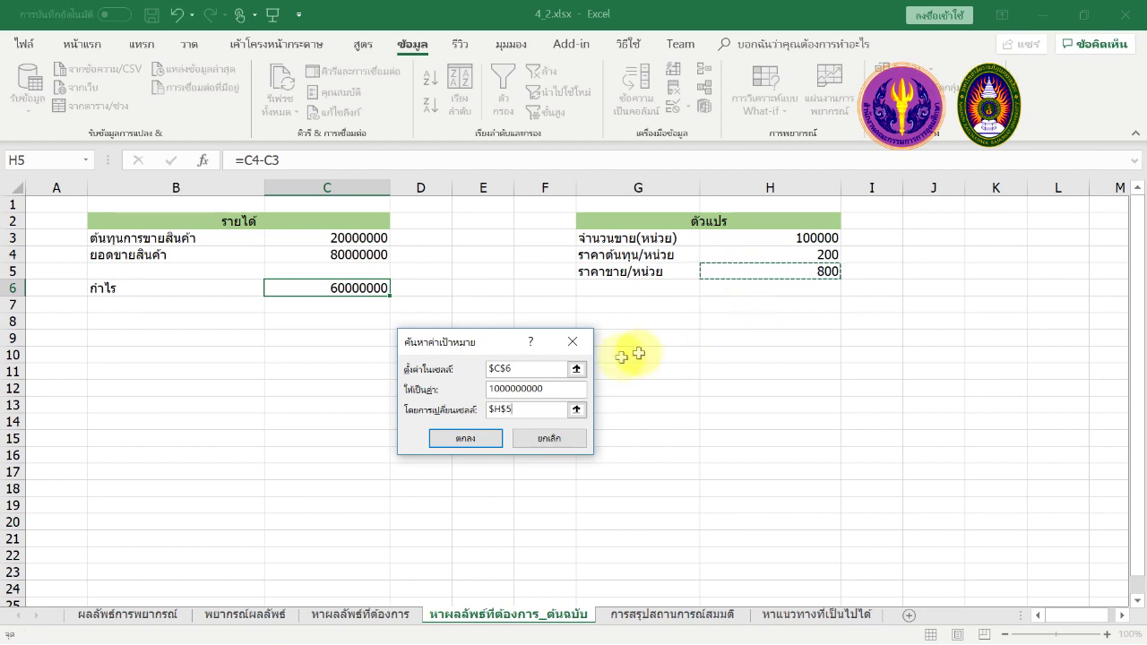
pyautogui.click(472, 339)
pyautogui.moveTo(472, 338); pyautogui.dragTo(472, 312)
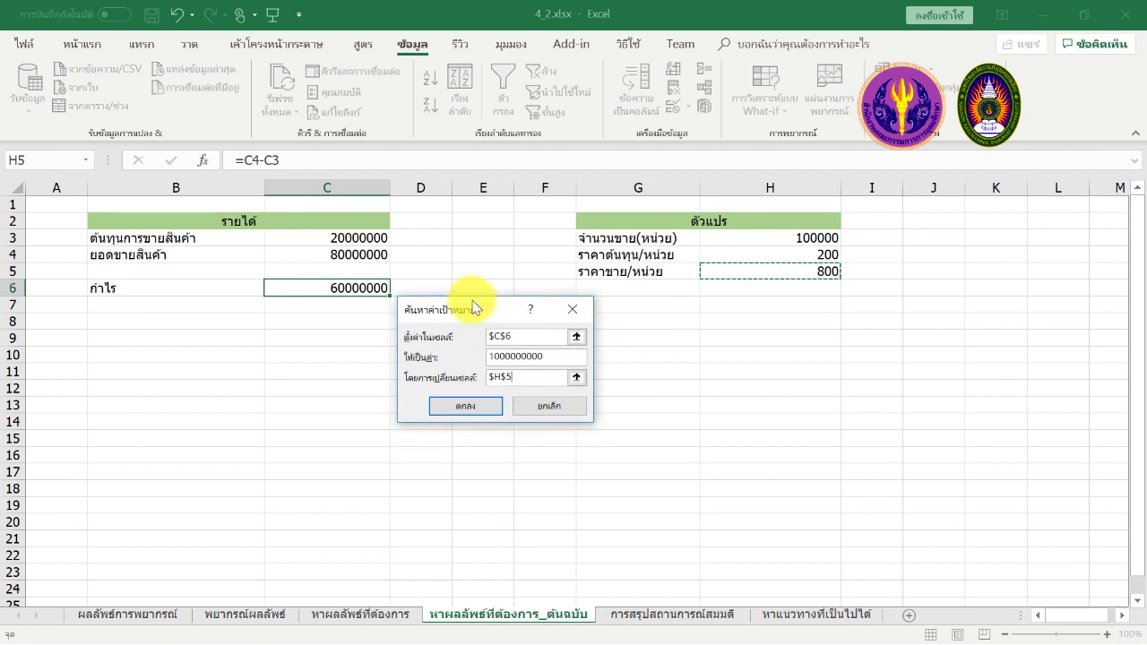
pyautogui.click(458, 417)
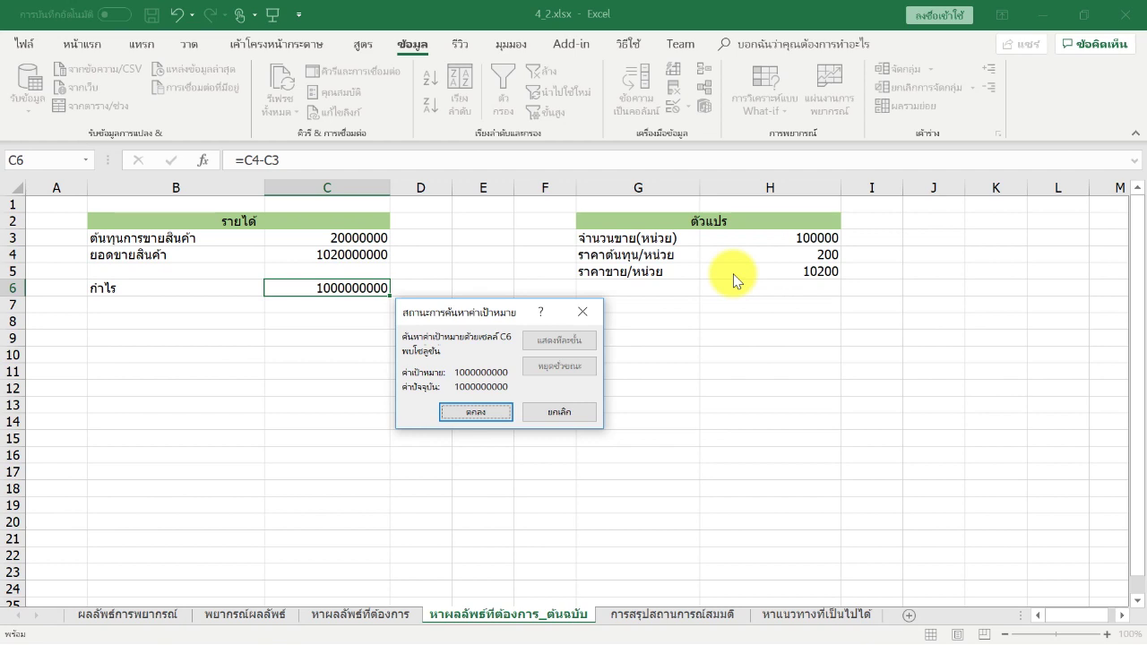
pyautogui.moveTo(477, 318); pyautogui.dragTo(506, 331)
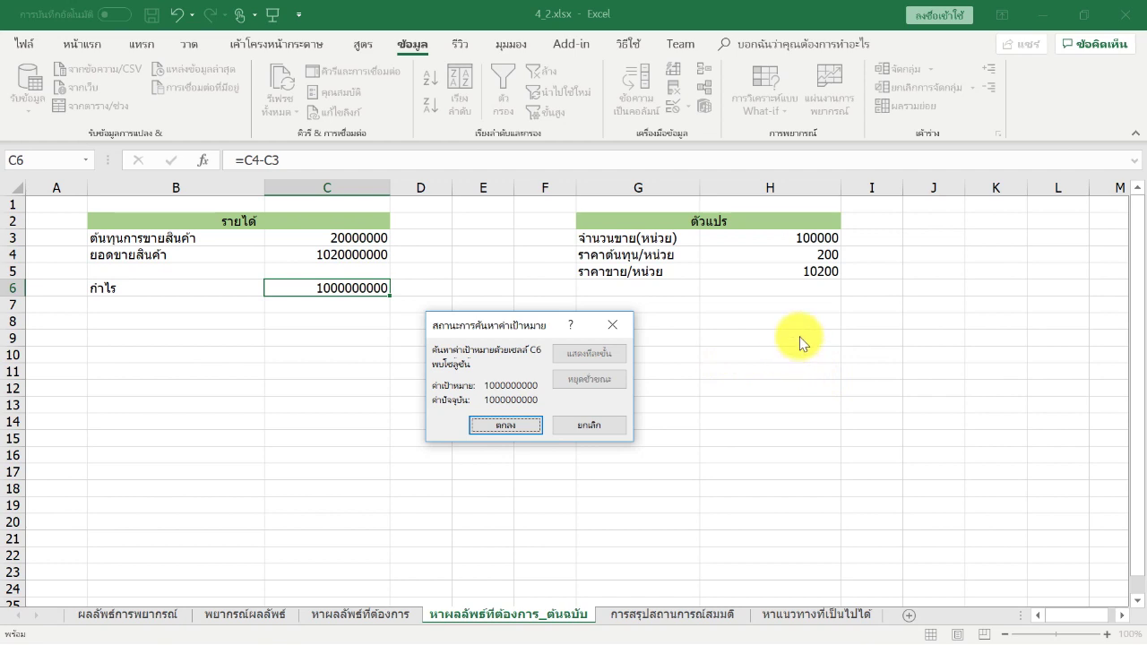
pyautogui.moveTo(496, 334); pyautogui.dragTo(468, 338)
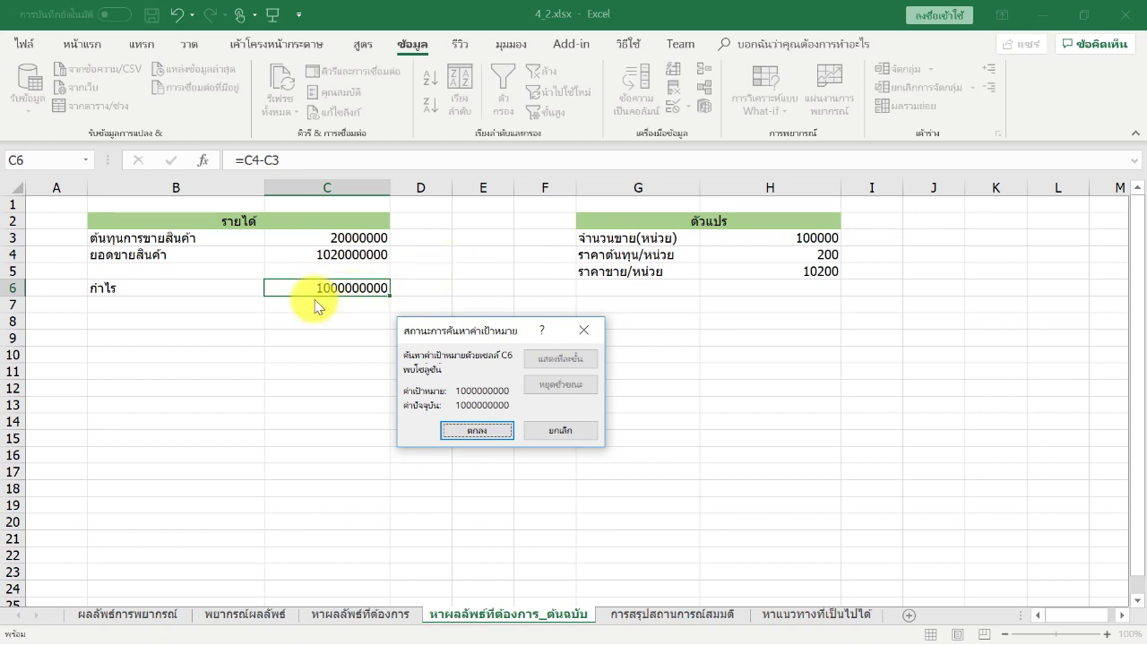
pyautogui.click(578, 433)
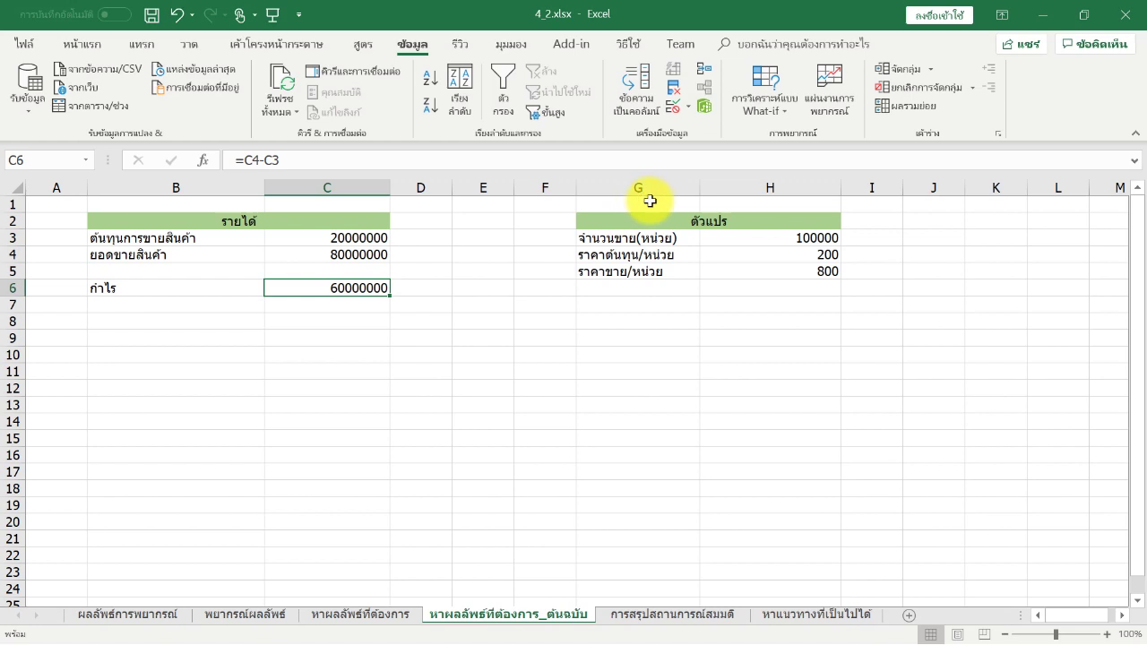
# Run Goal Seek to bring profit C6 to 500000 by changing the unit cost in H4, and keep the solution.
pyautogui.click(787, 110)
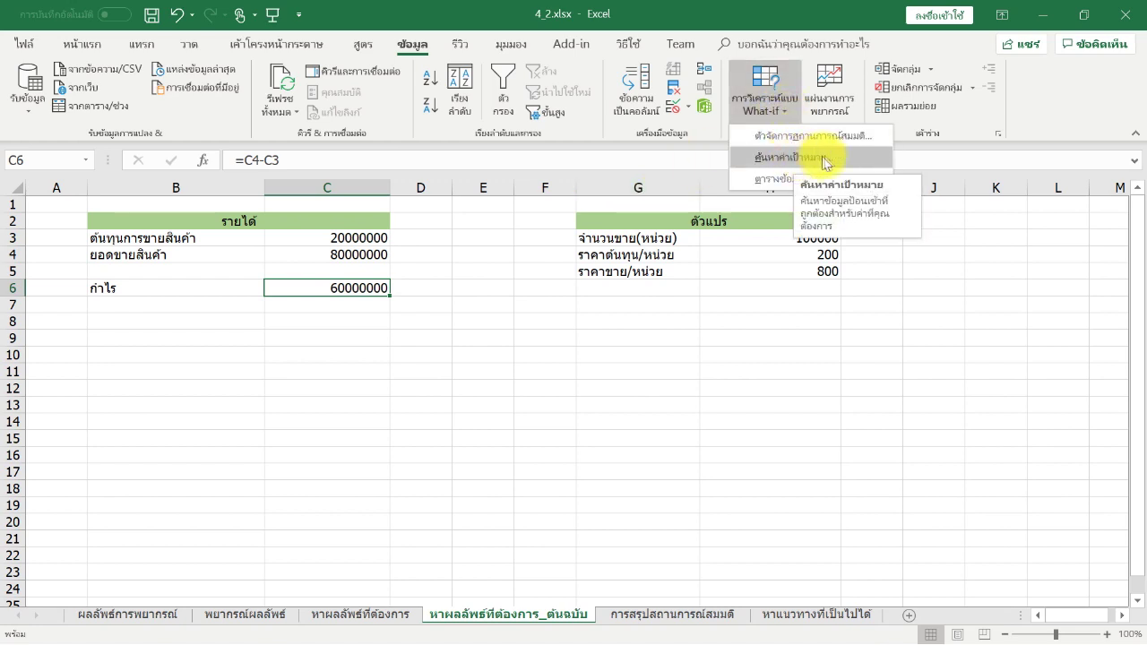
pyautogui.click(836, 158)
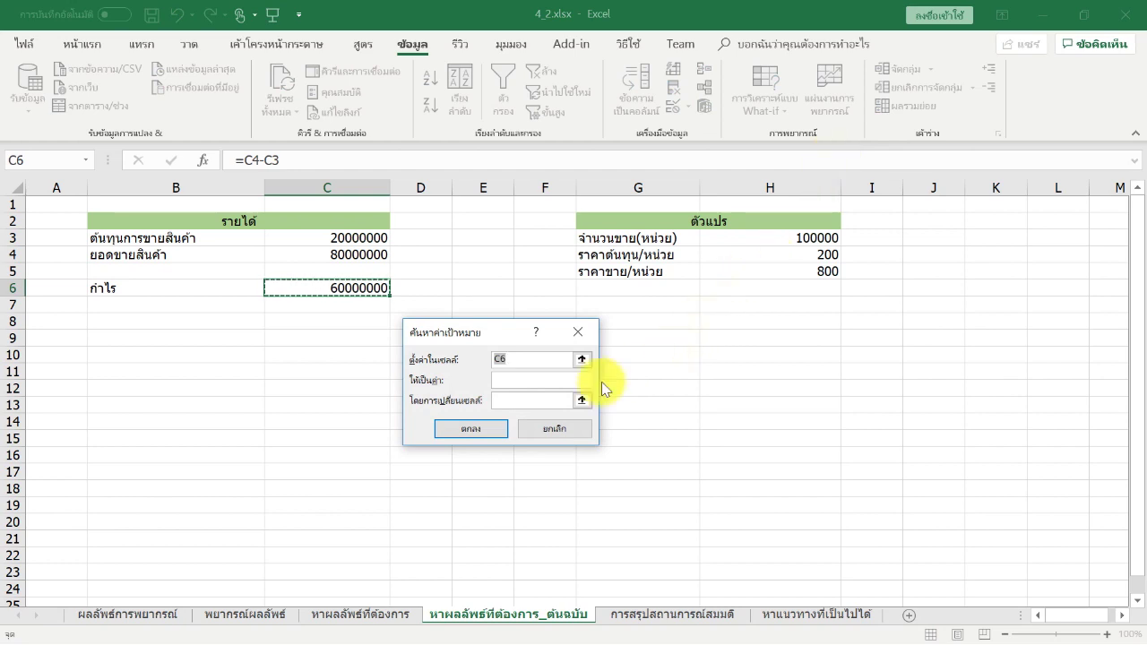
pyautogui.click(526, 379)
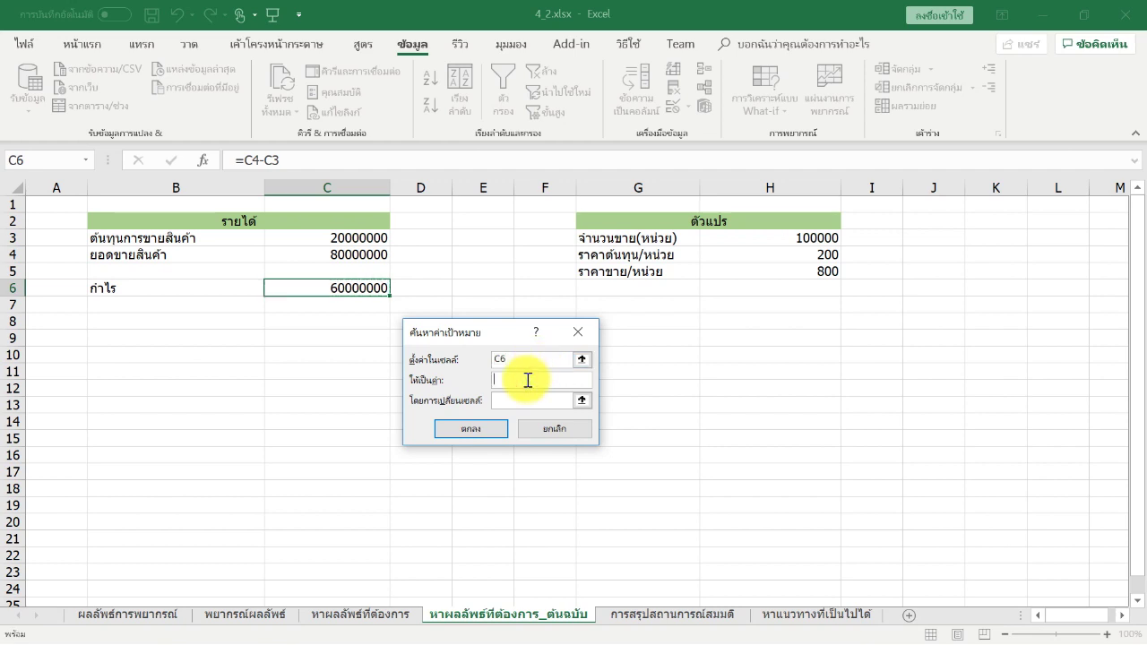
pyautogui.write('500000-')
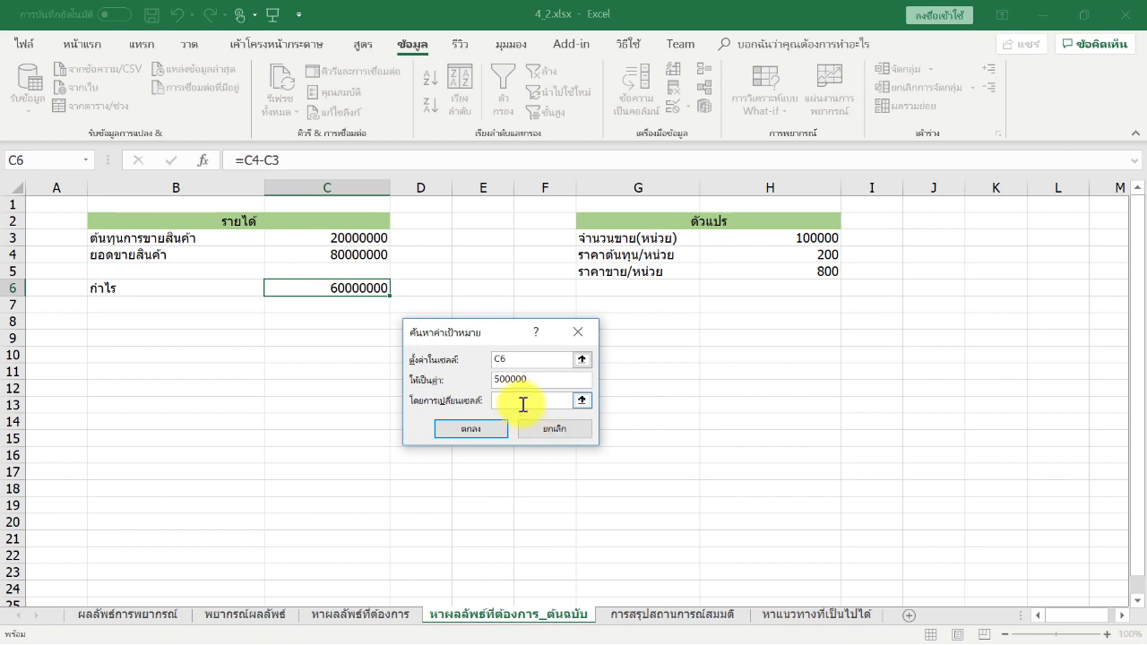
pyautogui.click(522, 404)
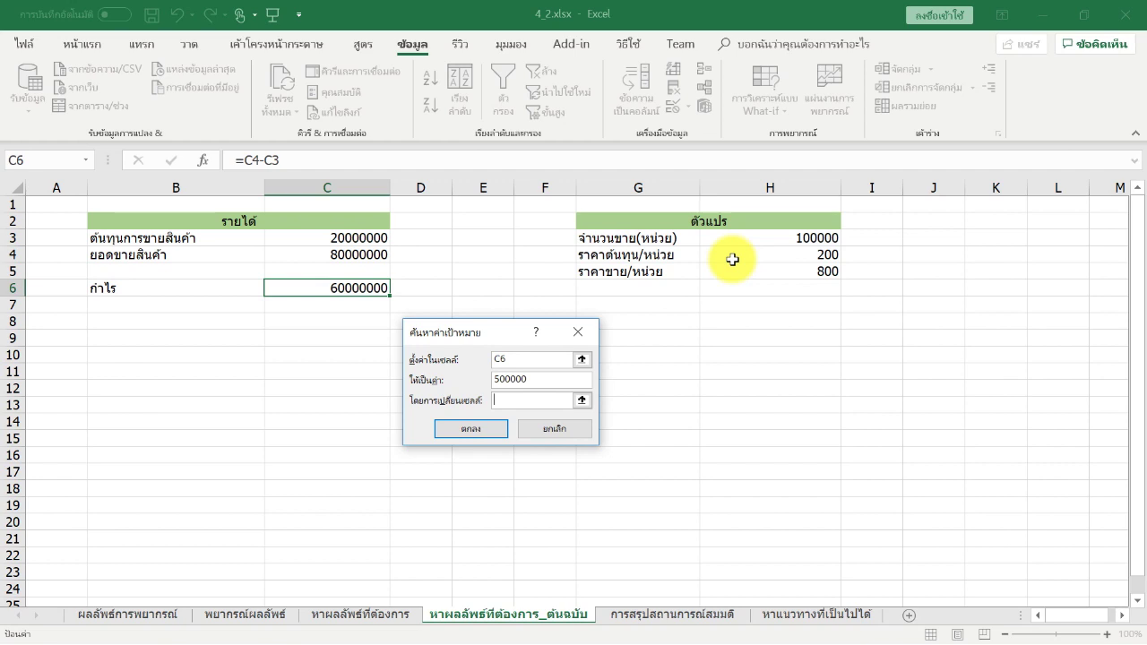
pyautogui.click(732, 258)
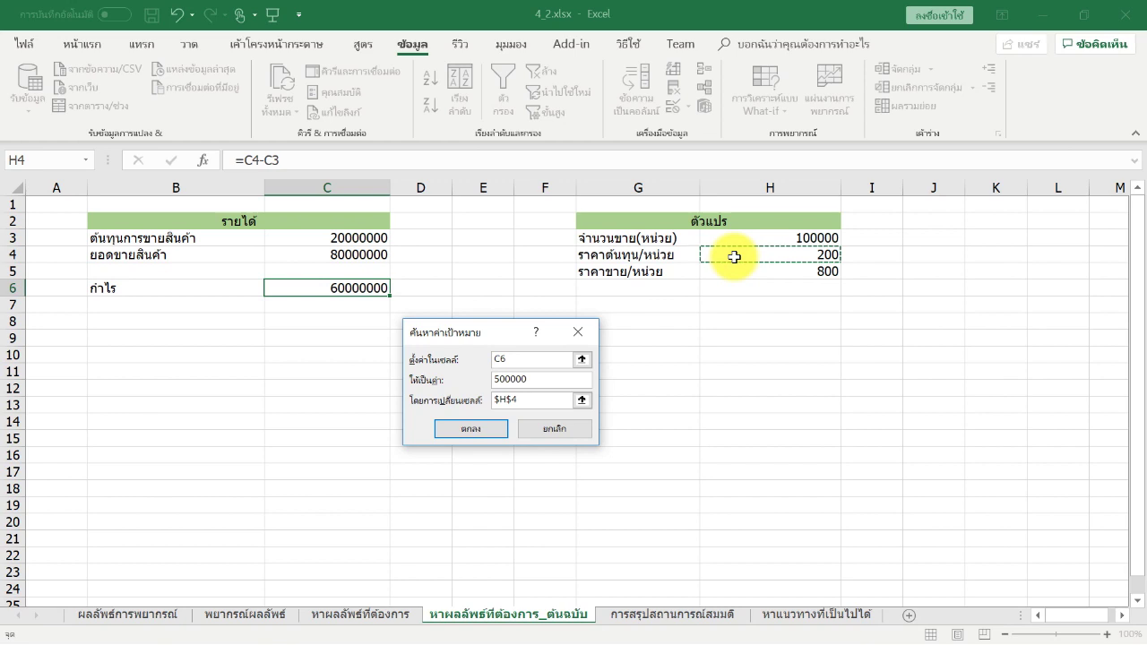
pyautogui.click(458, 430)
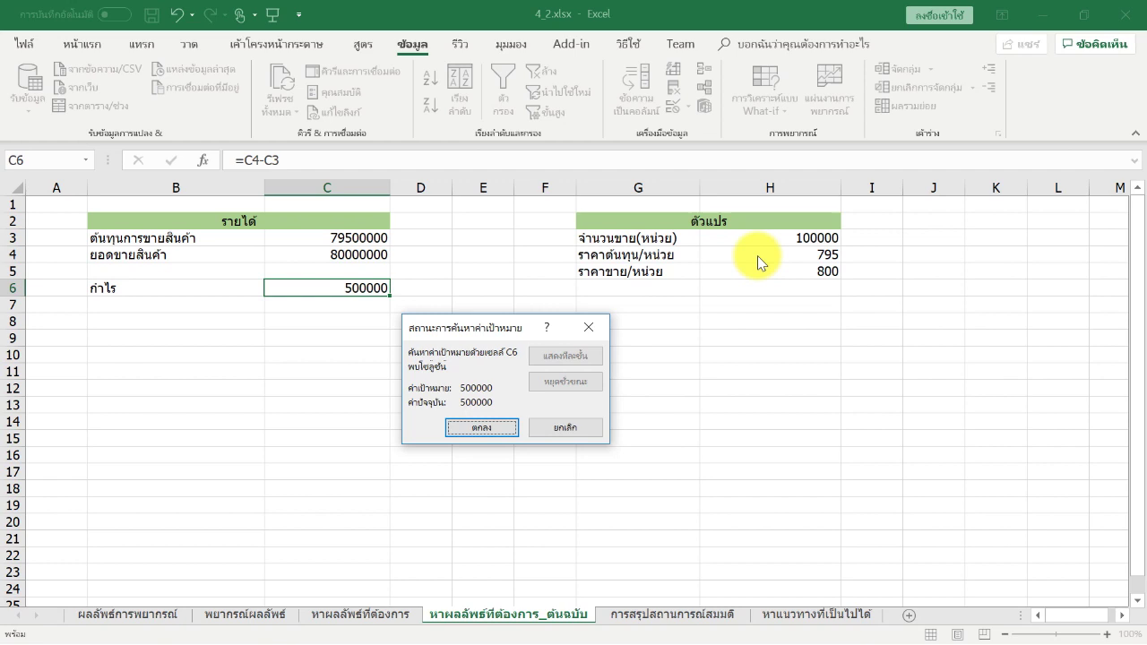
pyautogui.click(483, 429)
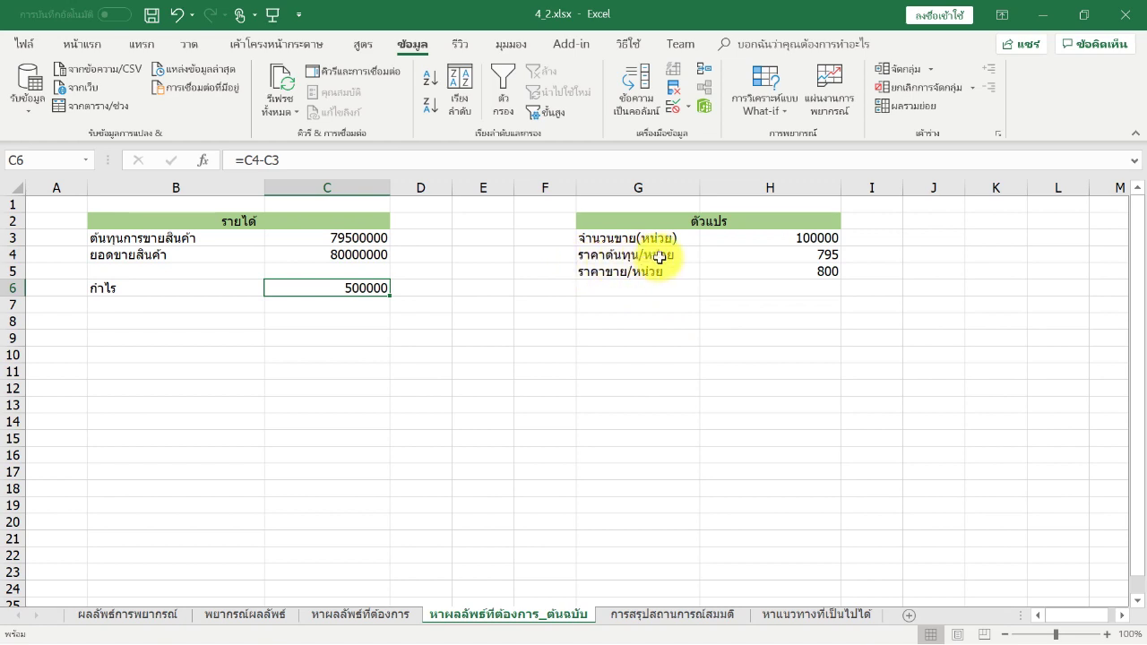
# Start a What-if Goal Seek with profit cell C6 as the set cell and a target value of 1000000.
pyautogui.click(789, 114)
pyautogui.click(783, 157)
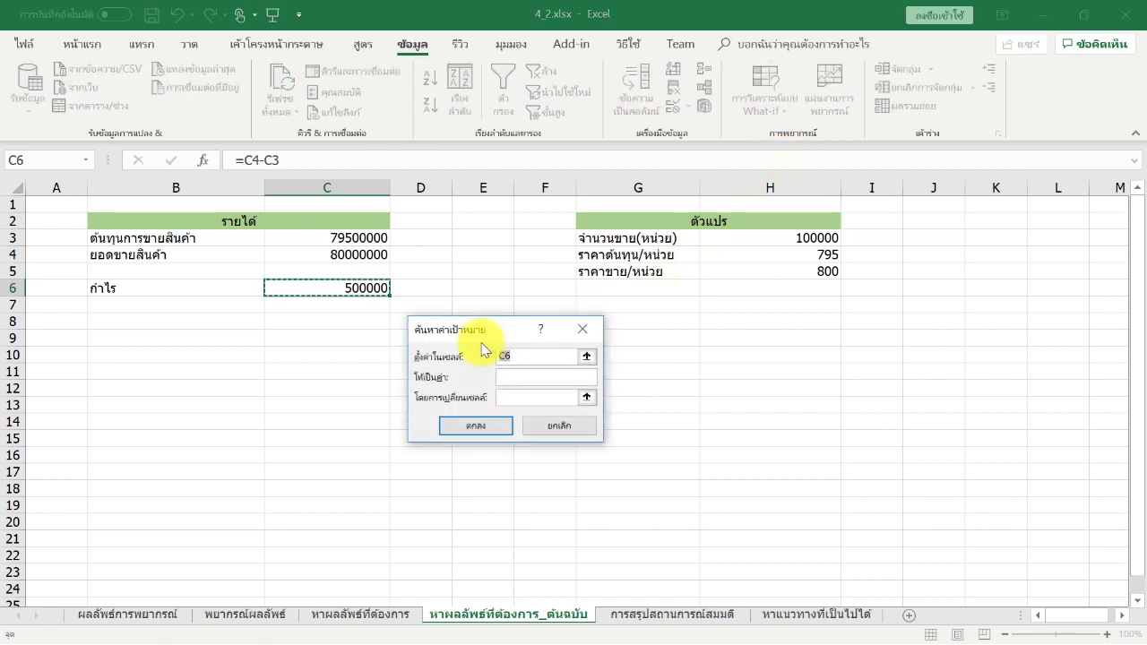
pyautogui.write('1')
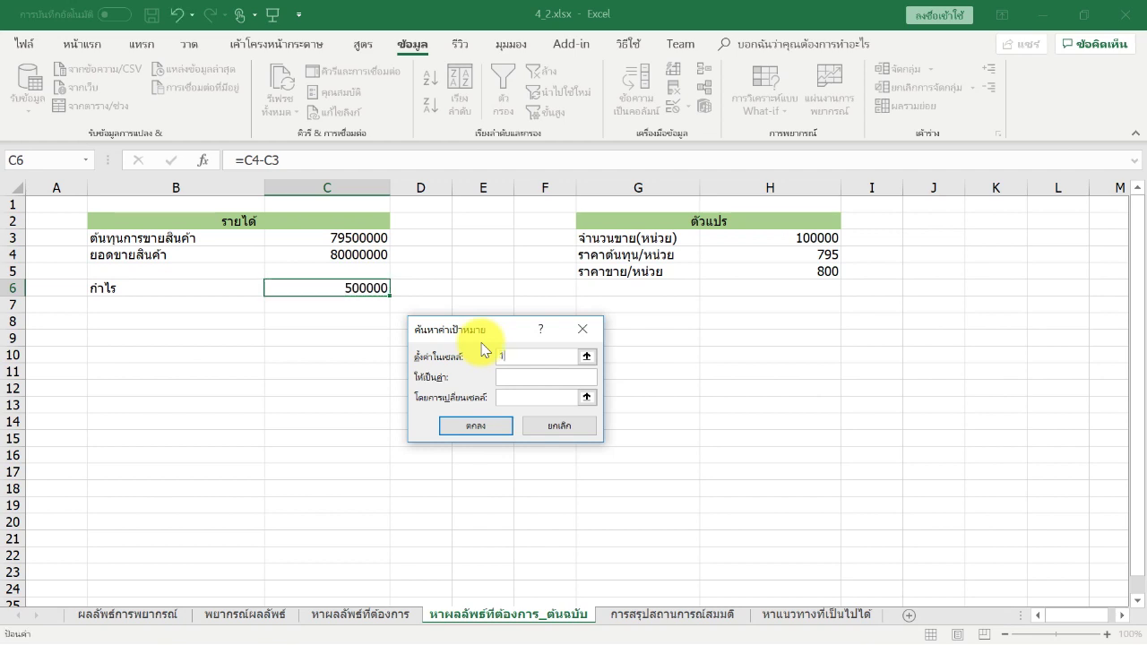
pyautogui.click(329, 288)
pyautogui.press('Left')
pyautogui.press('Left')
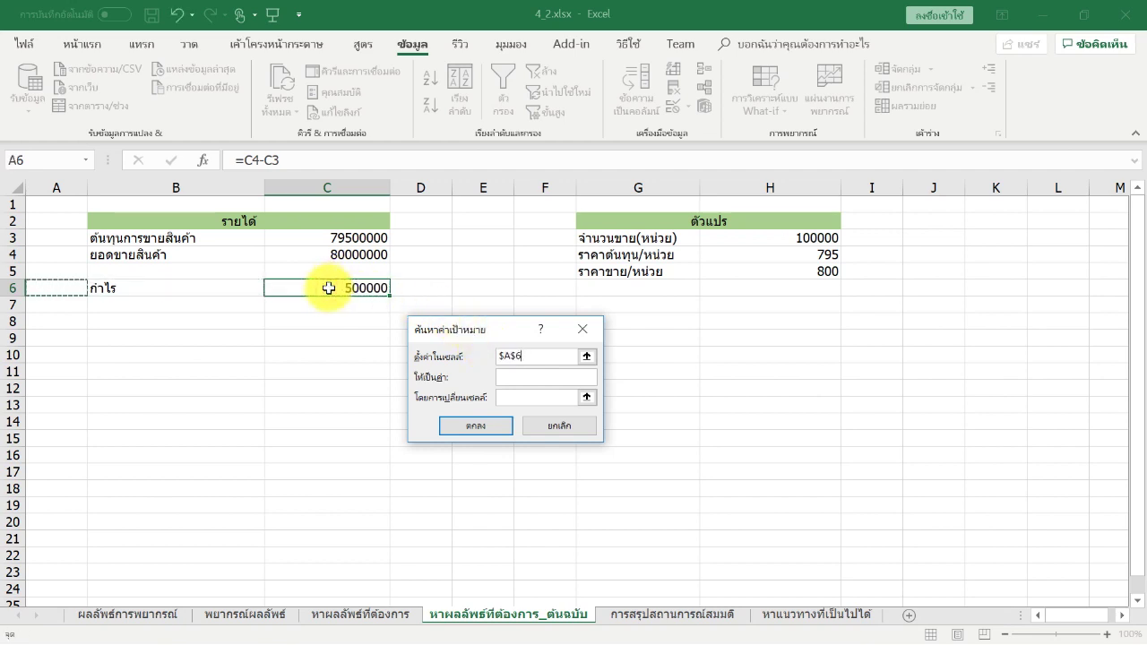
pyautogui.click(346, 292)
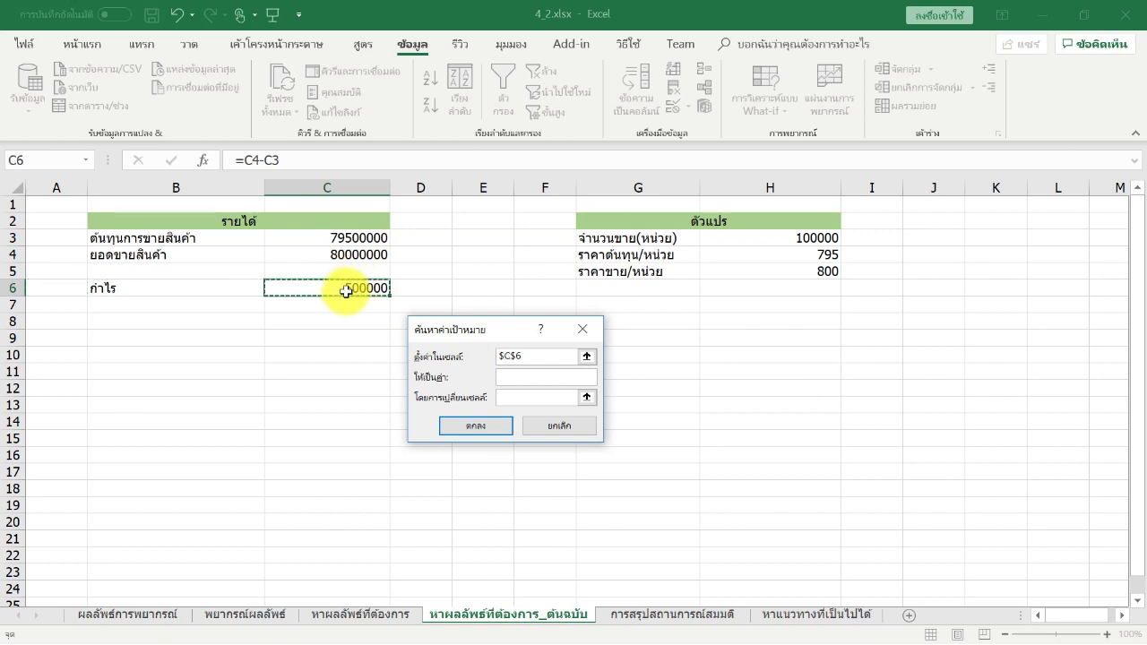
pyautogui.click(518, 376)
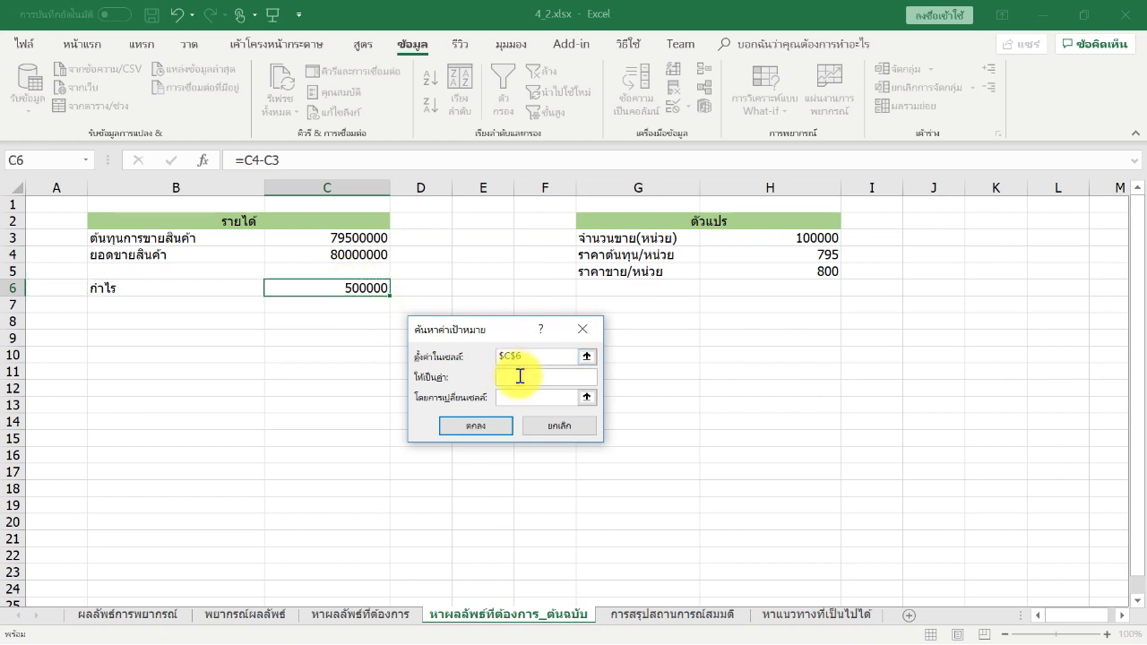
pyautogui.write('1000000')
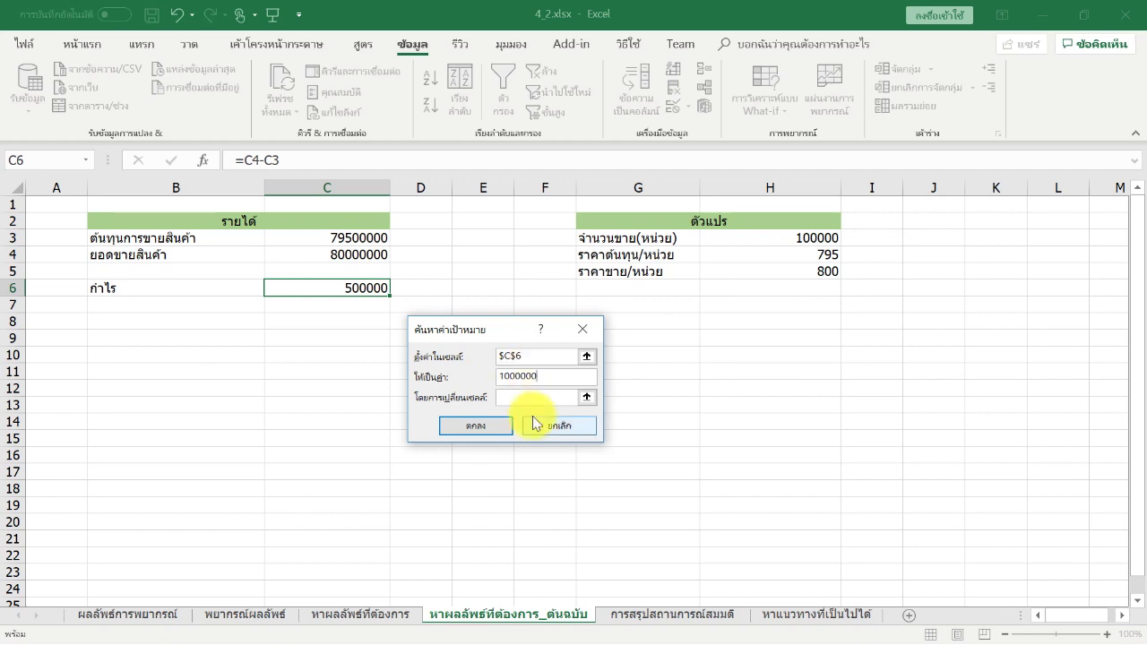
# Use the selling price per unit in H5 as the changing cell, run the Goal Seek and keep the solution.
pyautogui.click(526, 397)
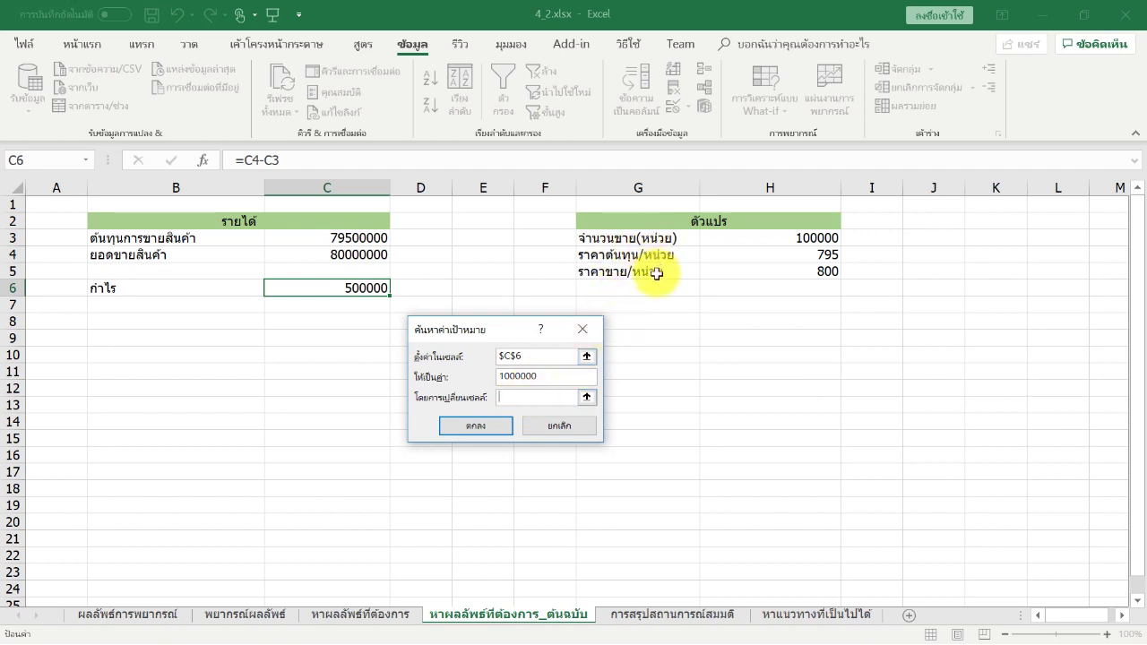
pyautogui.click(733, 276)
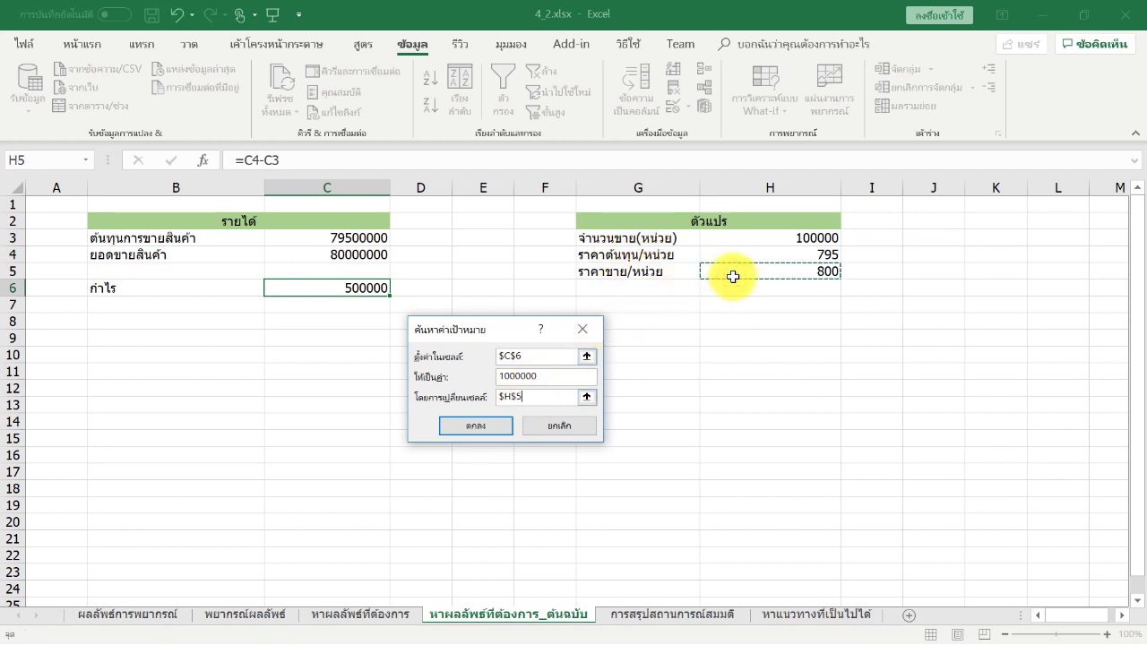
pyautogui.click(488, 434)
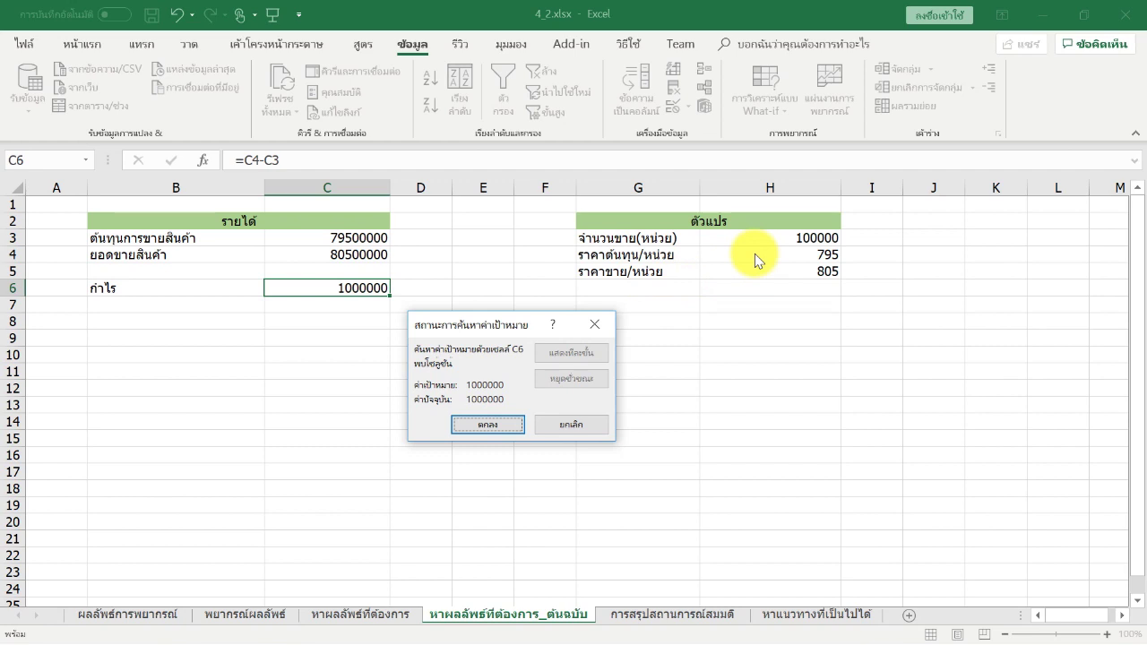
pyautogui.moveTo(487, 325); pyautogui.dragTo(463, 325)
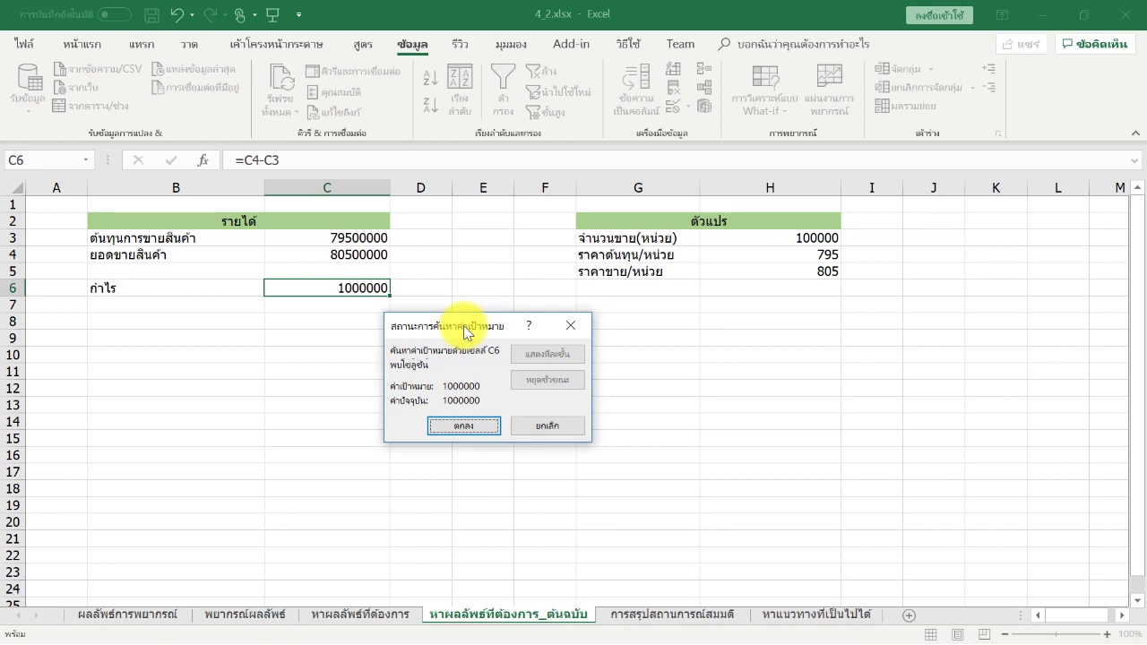
pyautogui.click(463, 424)
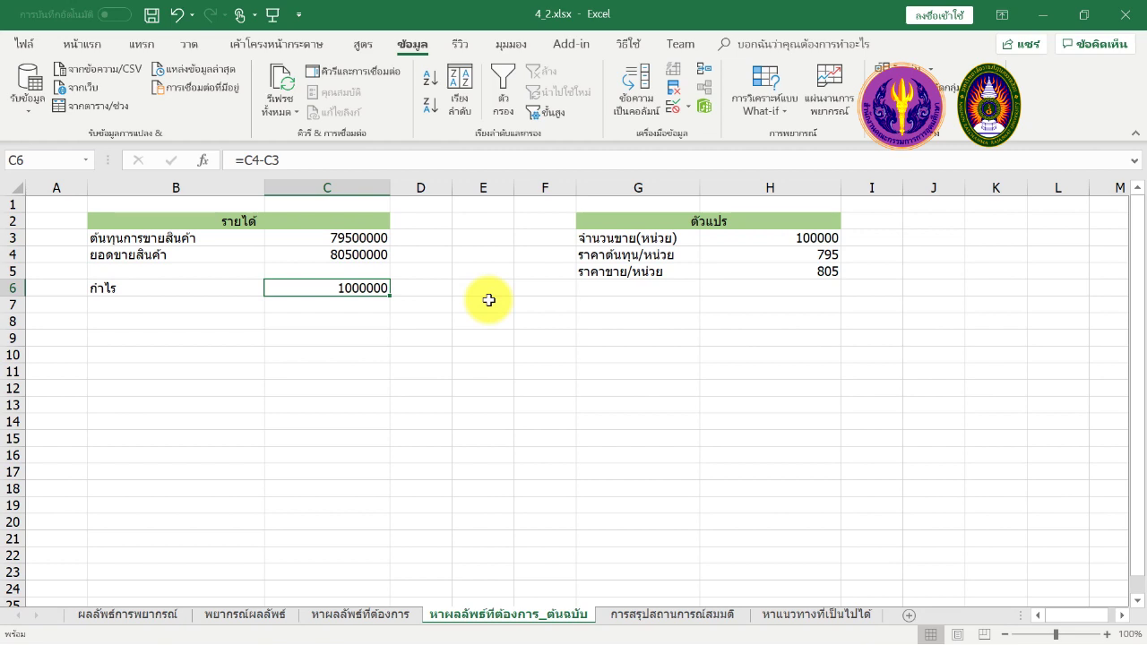
pyautogui.click(781, 115)
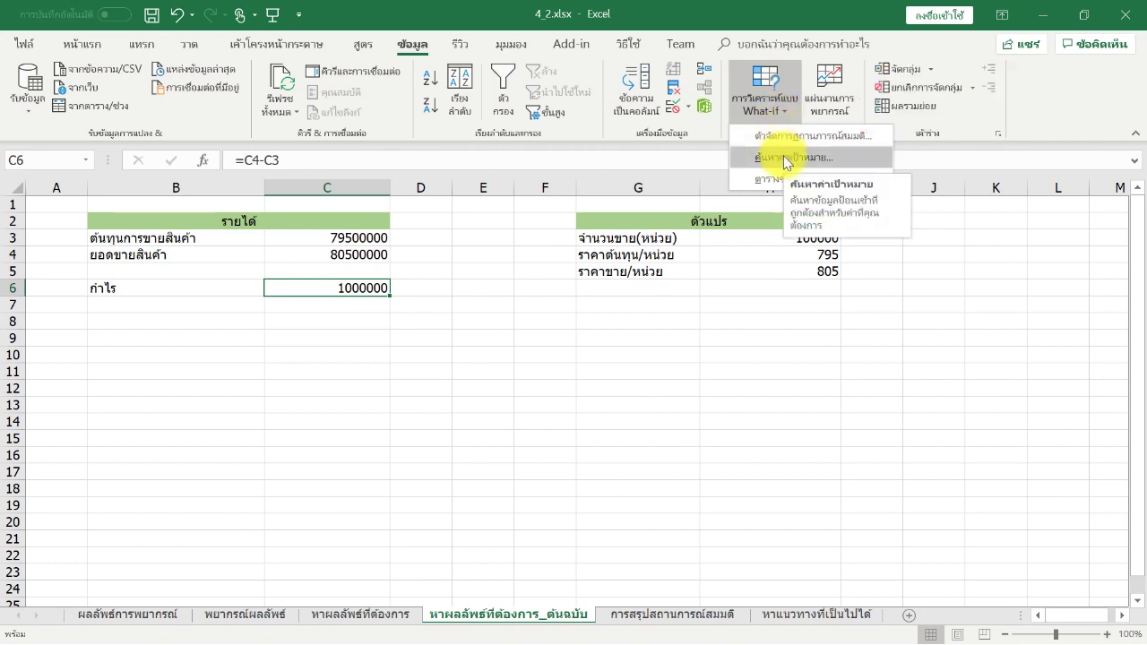
pyautogui.click(555, 340)
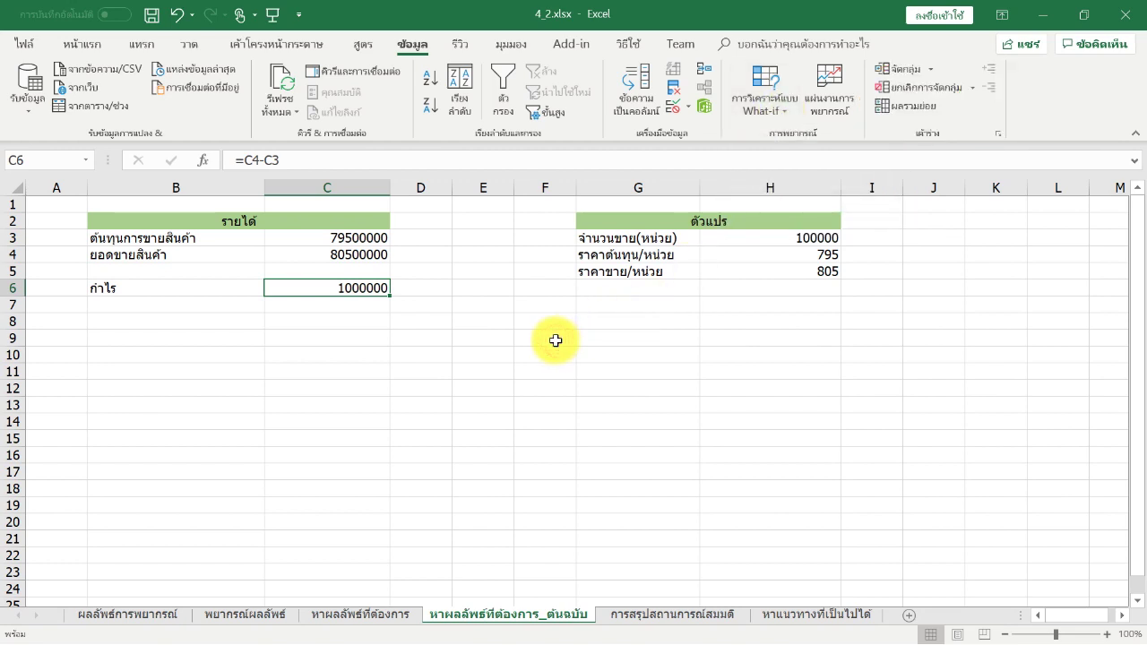